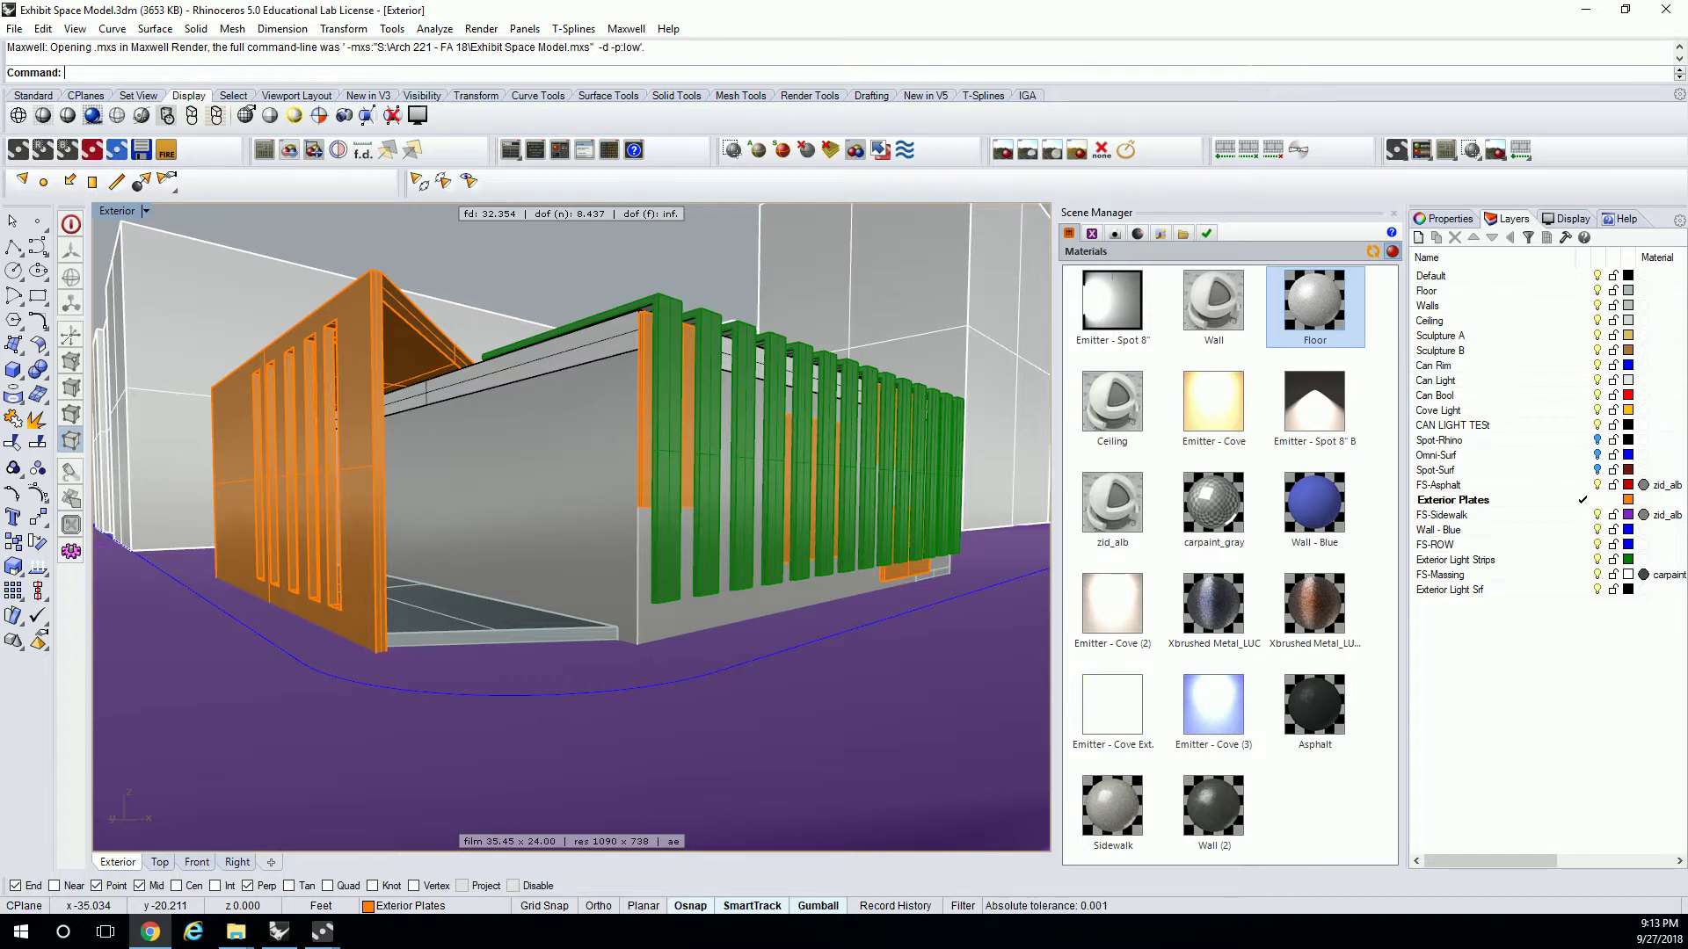
Step: Switch from Rhino to the Chrome window showing the 'maxwell render vignette' image results
key(alt+Tab)
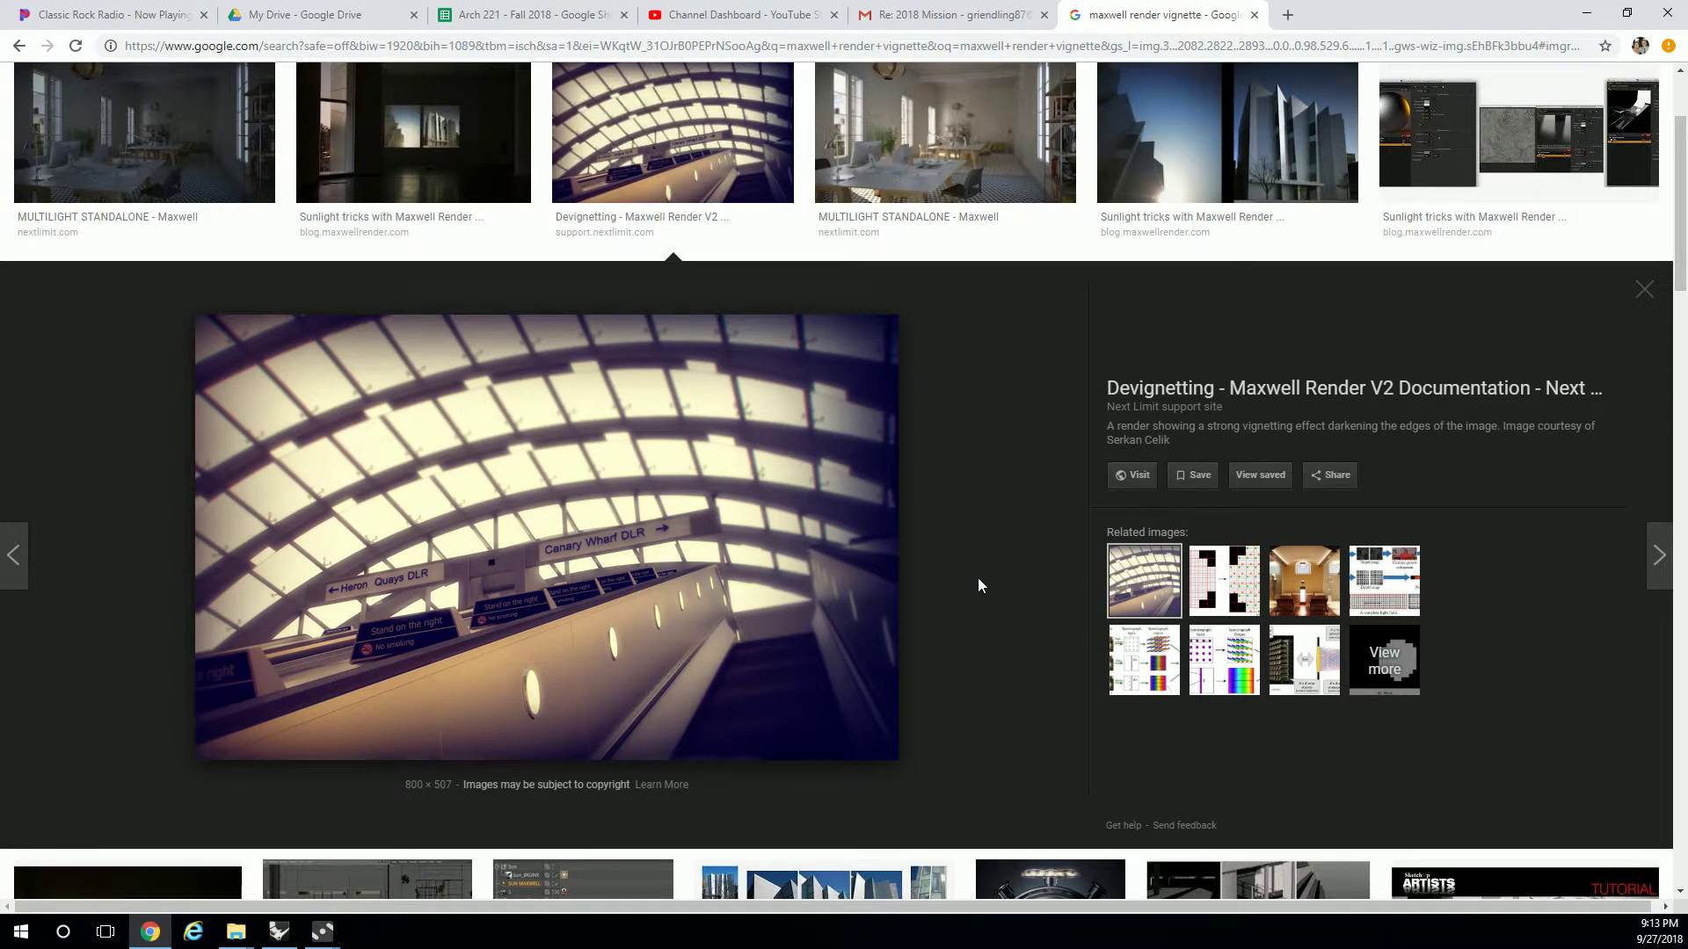
Step: Browse the Maxwell vignetting example images, then minimize Chrome to return to the render
scroll(936, 440, up, 2)
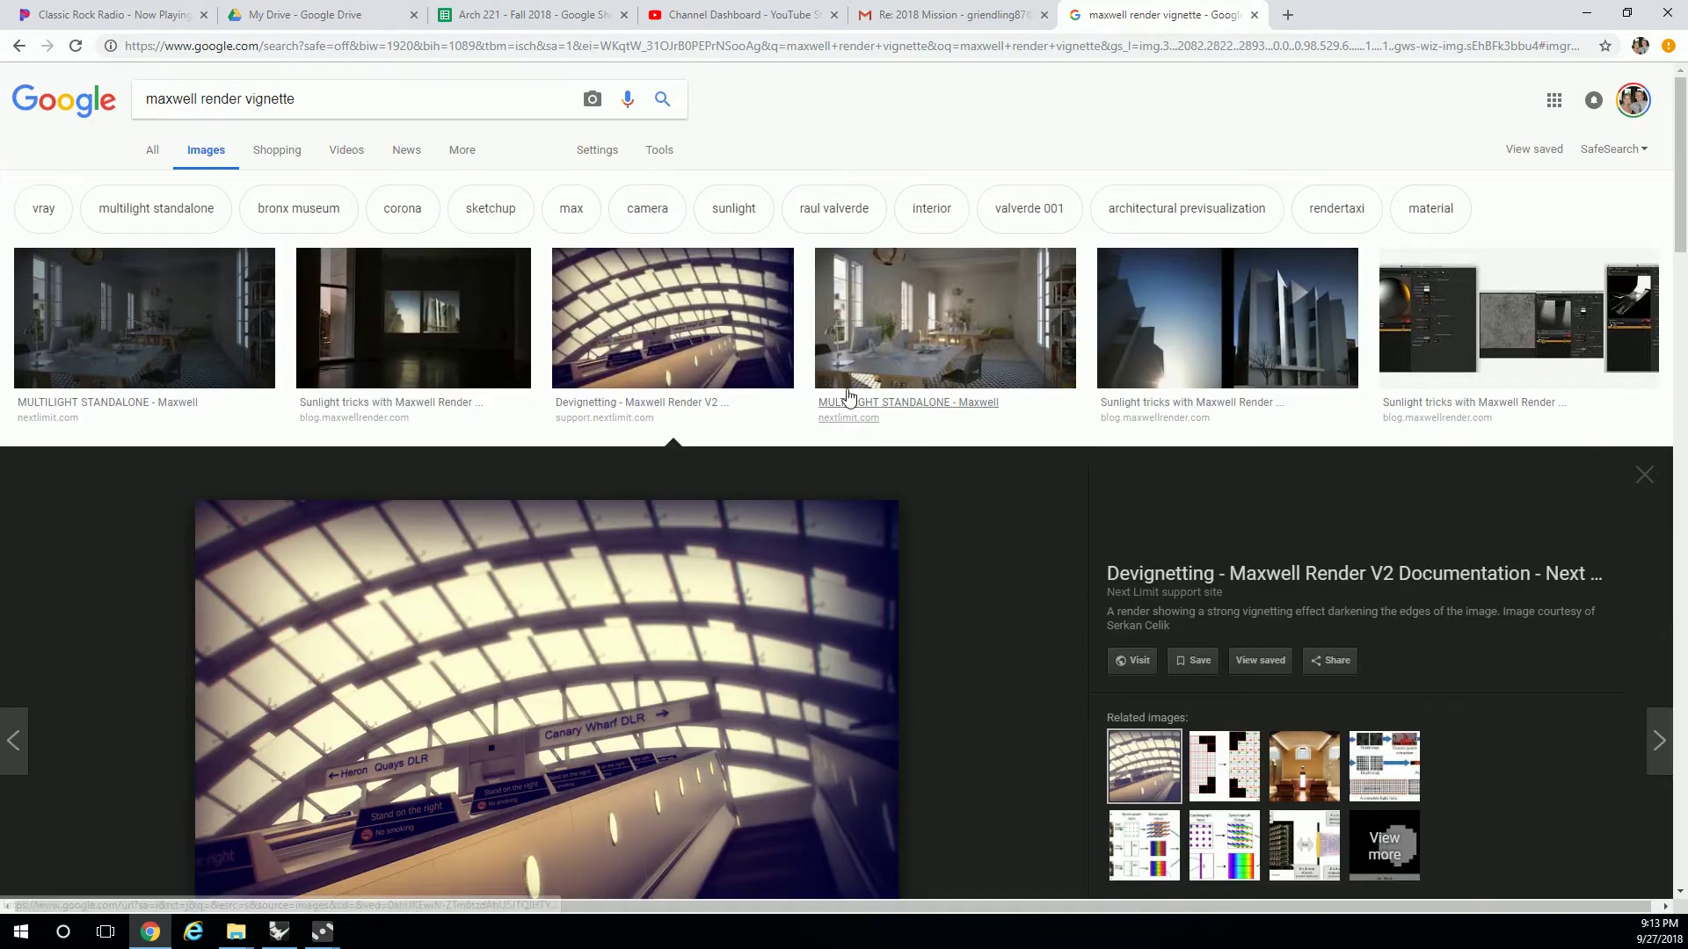
scroll(826, 435, down, 6)
scroll(826, 435, down, 3)
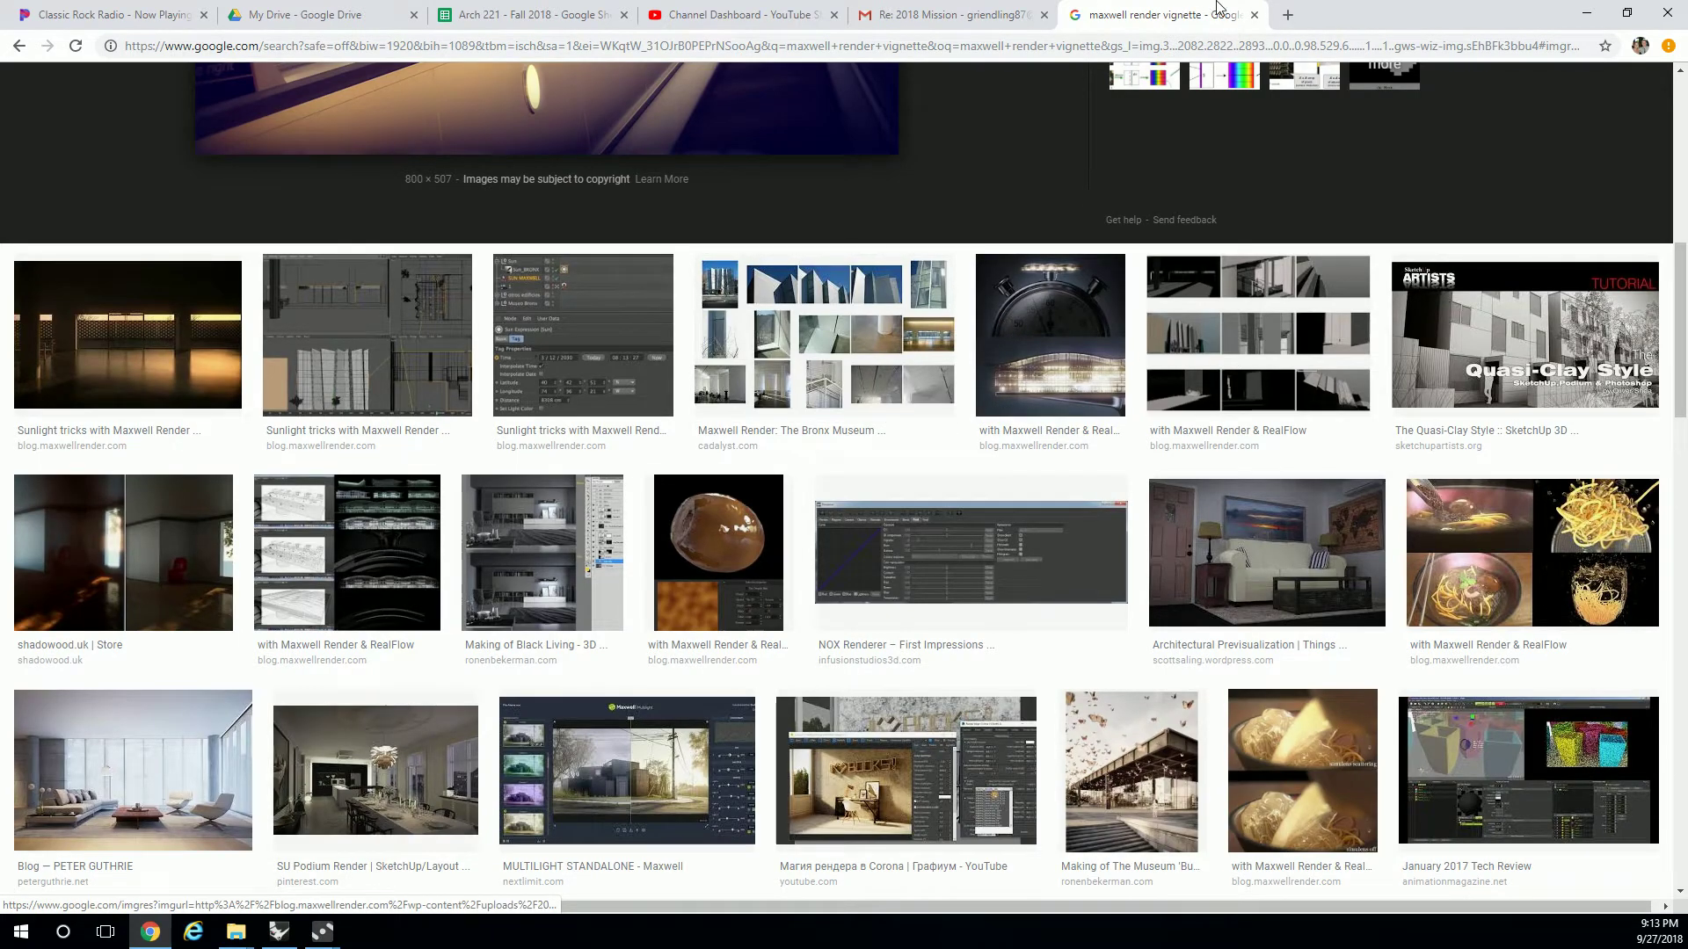
scroll(1079, 393, up, 7)
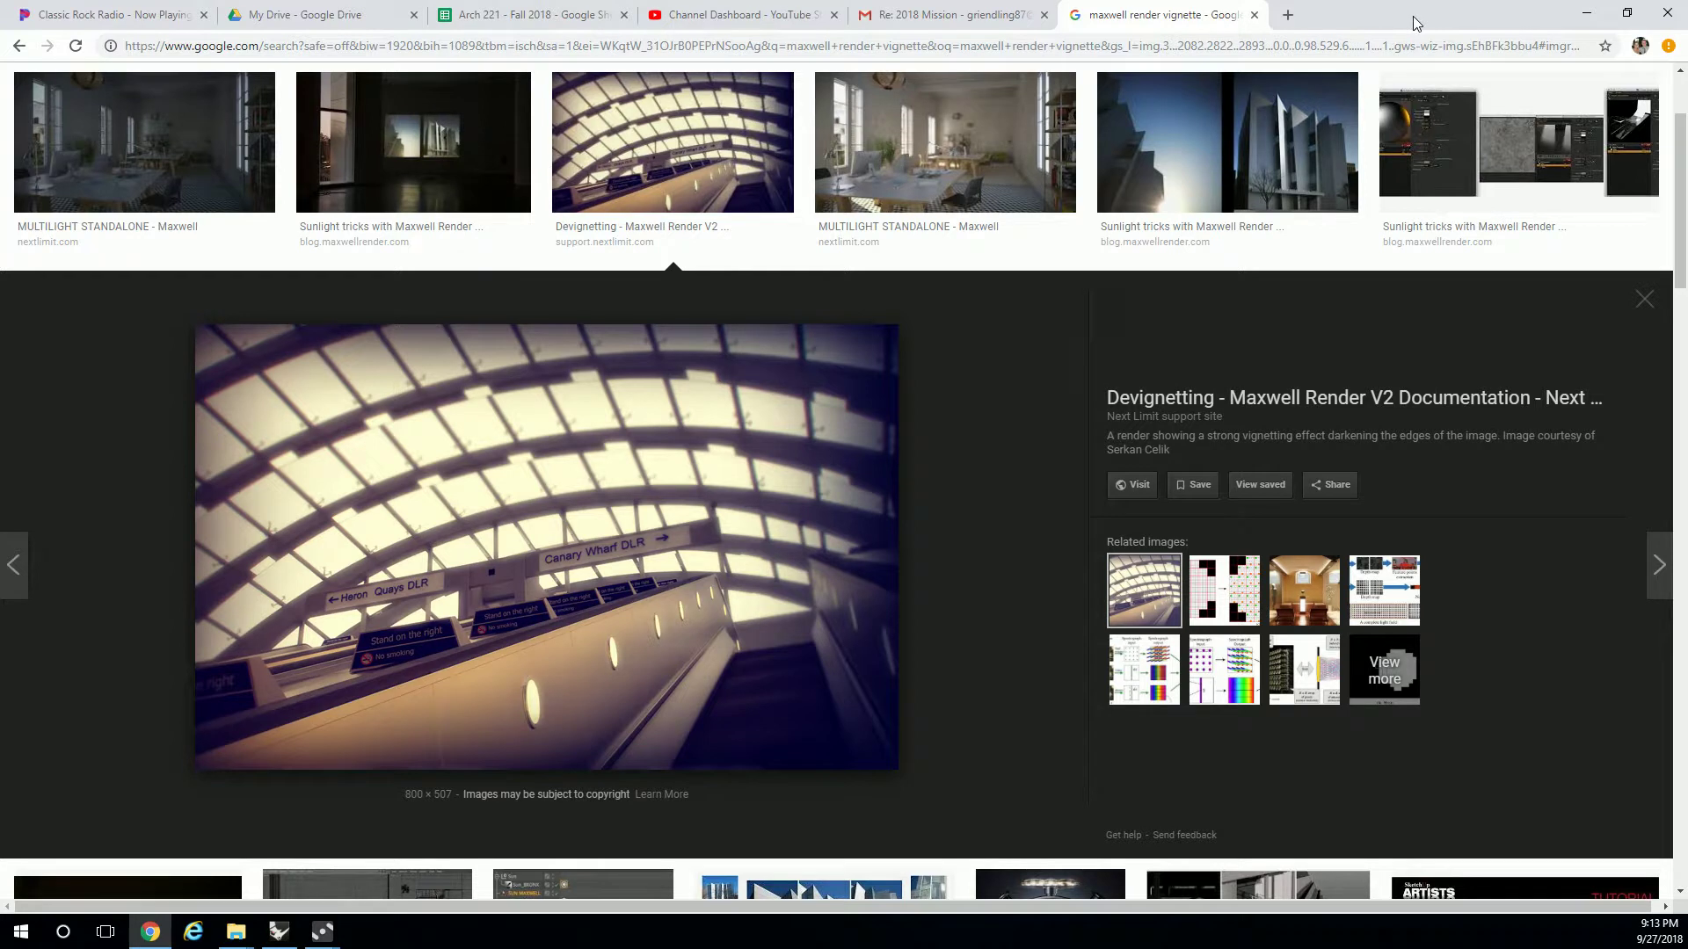
click(1587, 14)
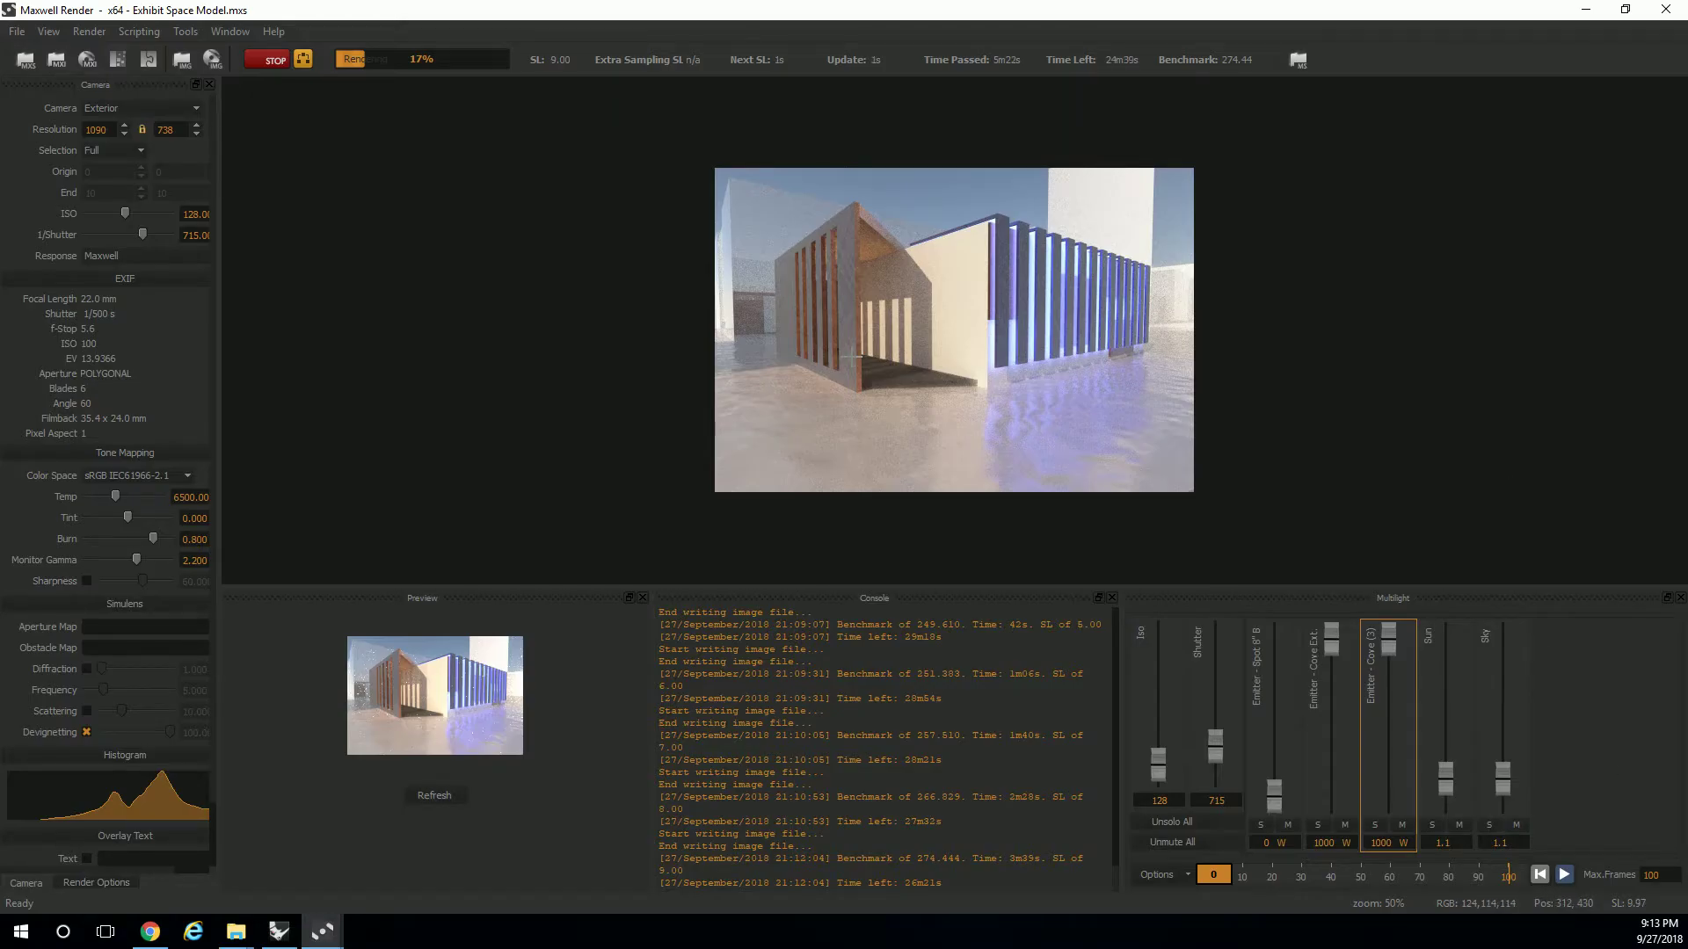
Step: Toggle Devignetting on and off twice to compare, leaving it unchecked
scroll(1073, 225, up, 1)
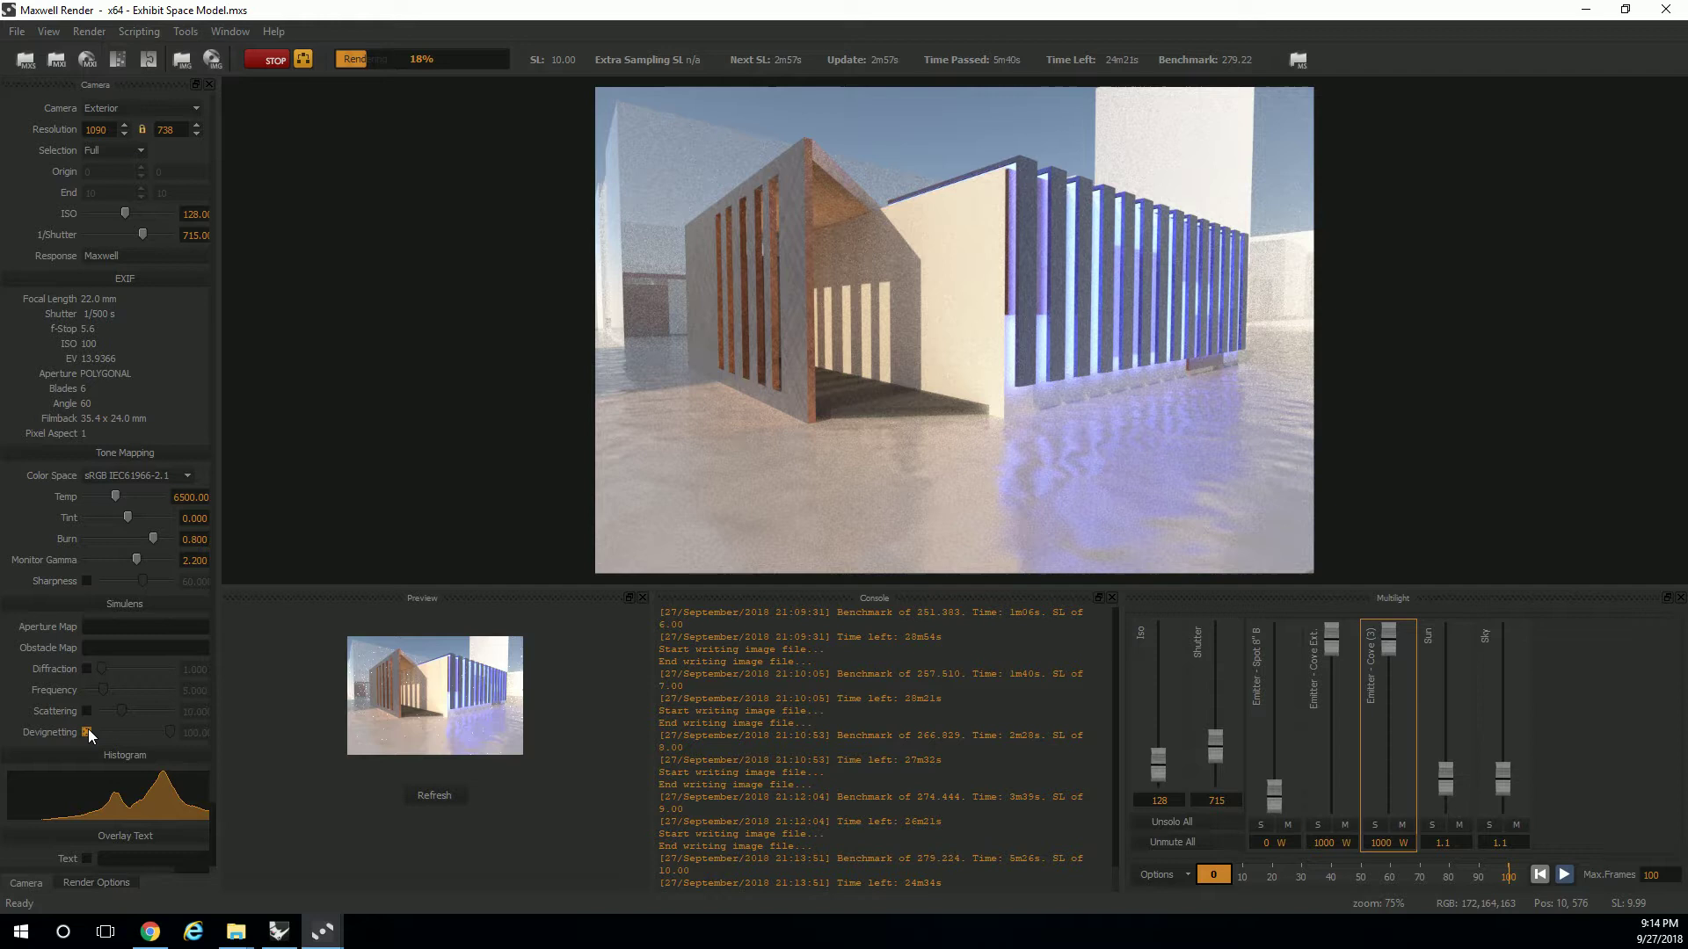
click(87, 732)
click(87, 733)
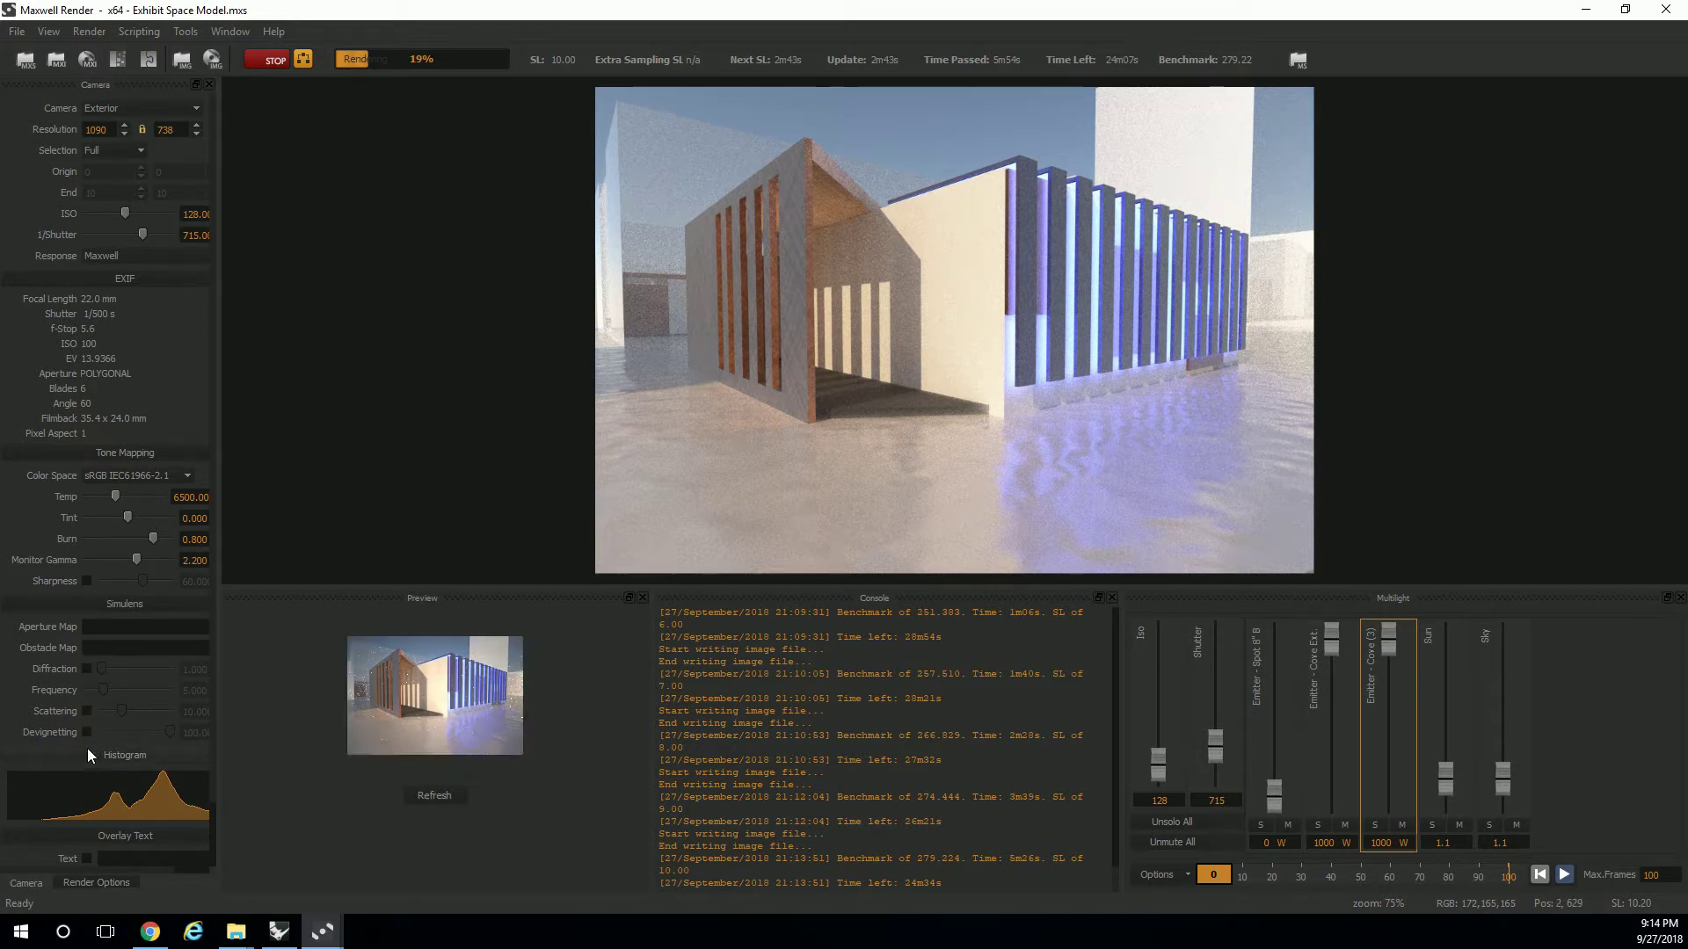
click(87, 732)
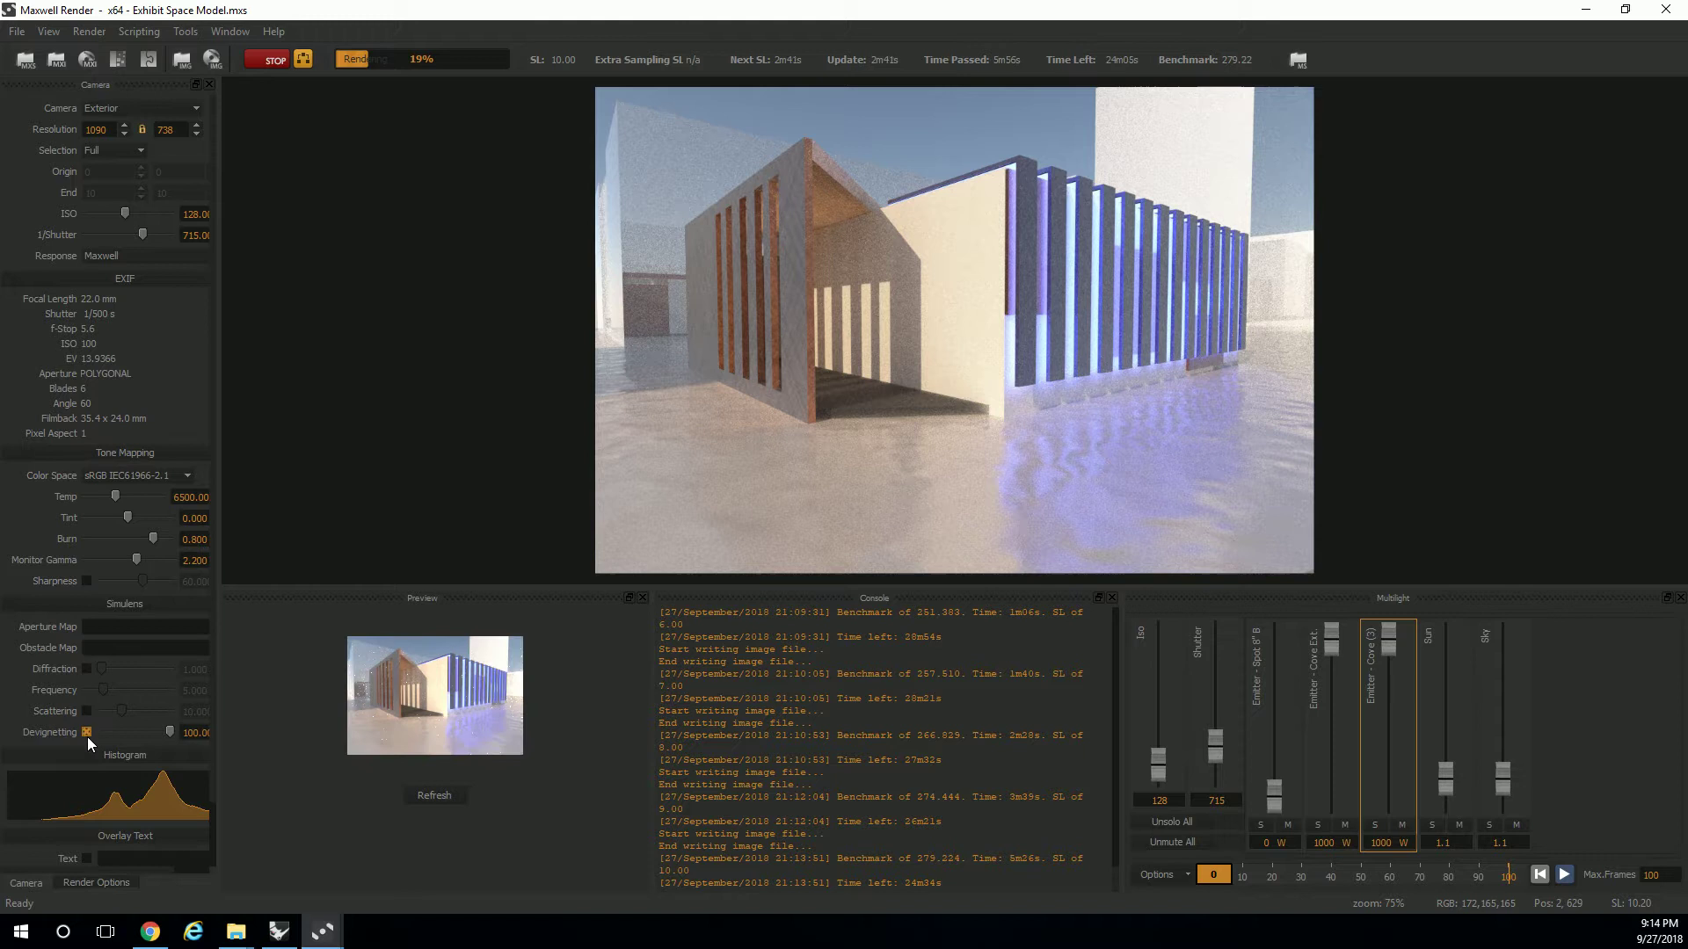
click(87, 732)
Step: Stop the render, raise the Sun multilight to 8.5 and refresh the main render
click(279, 62)
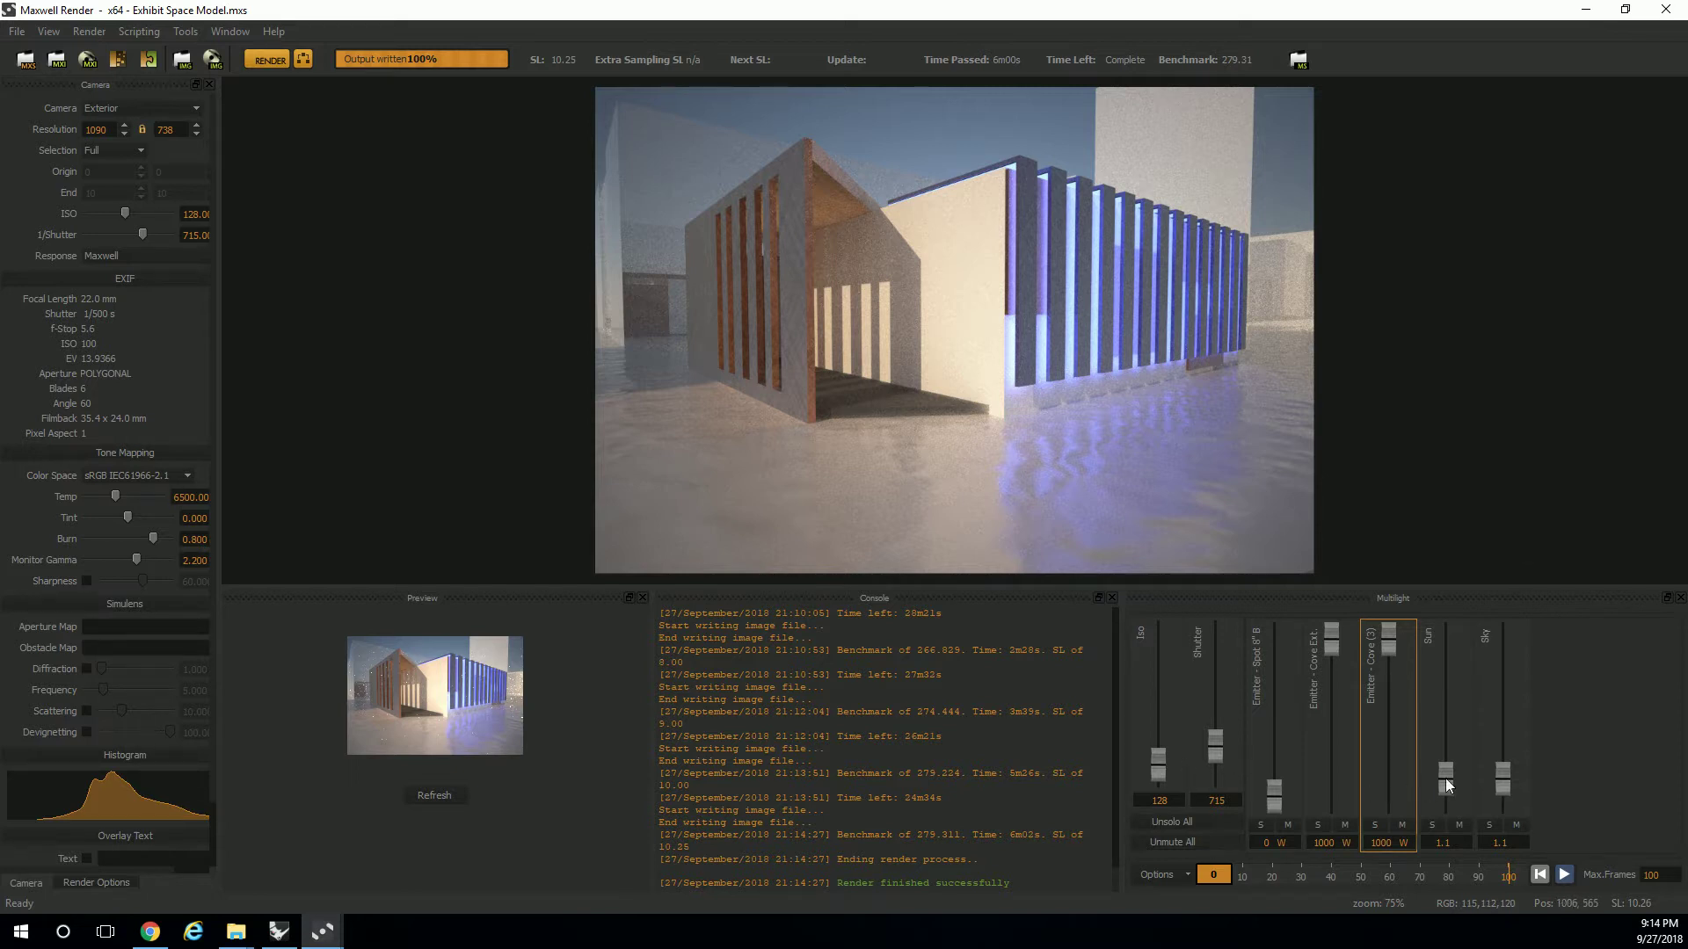
drag(1445, 778, 1429, 662)
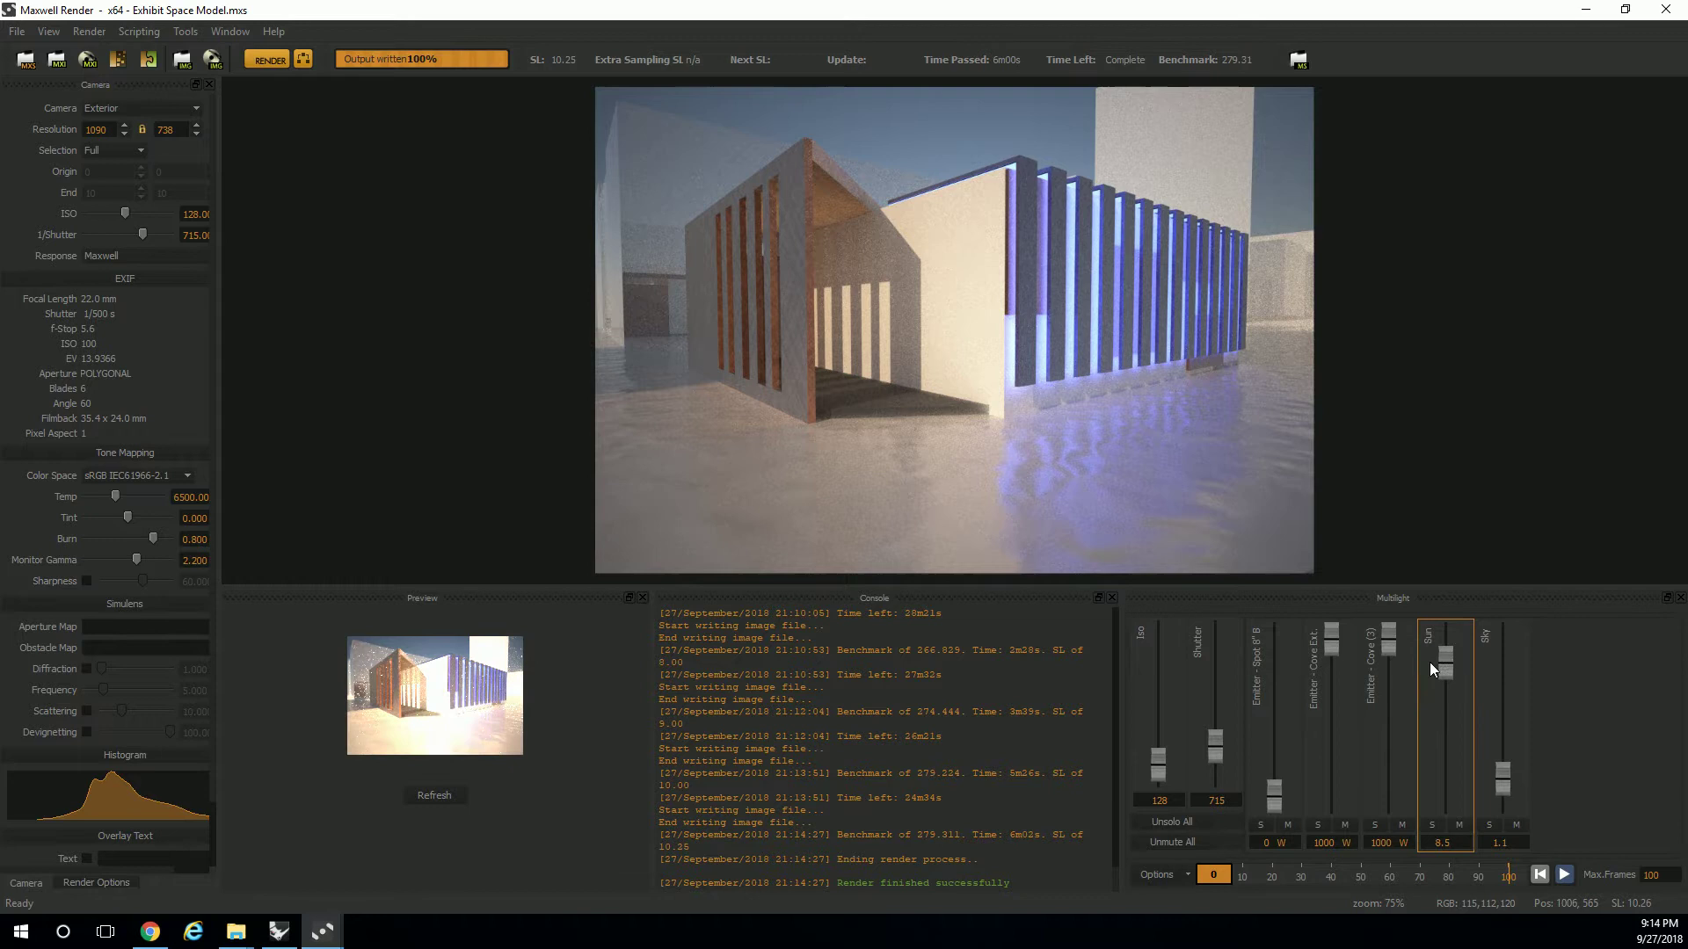
click(434, 796)
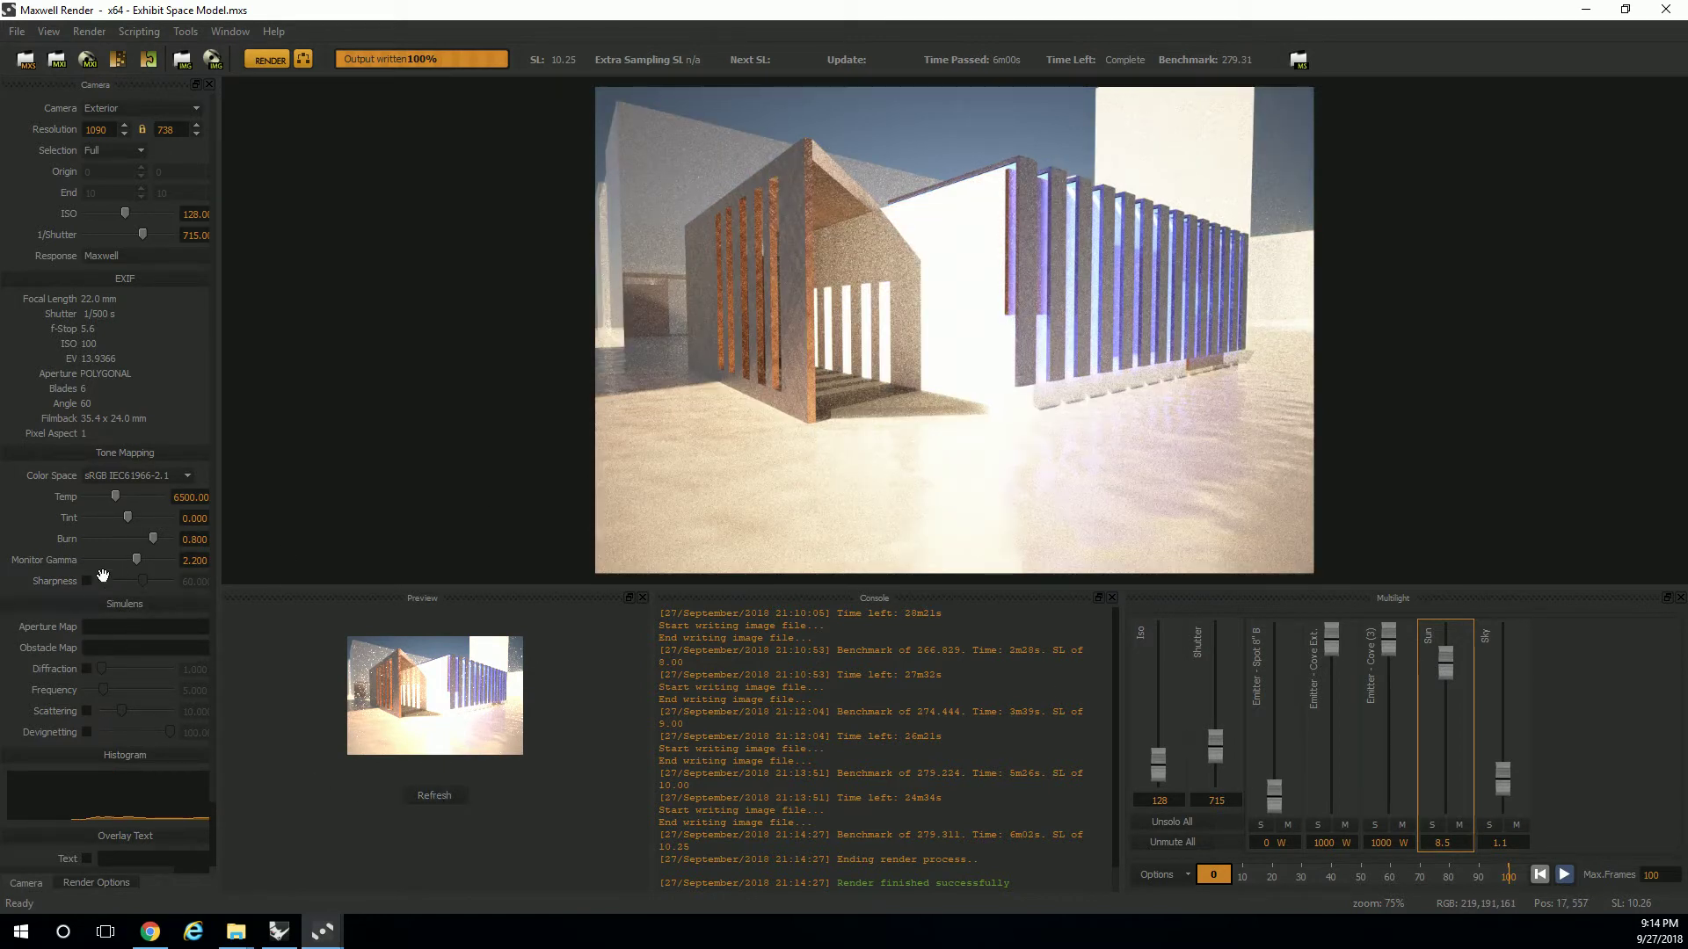
Step: Settle the Sun multilight at 1.2, comparing with and without devignetting, ending with devignetting at 100
click(86, 733)
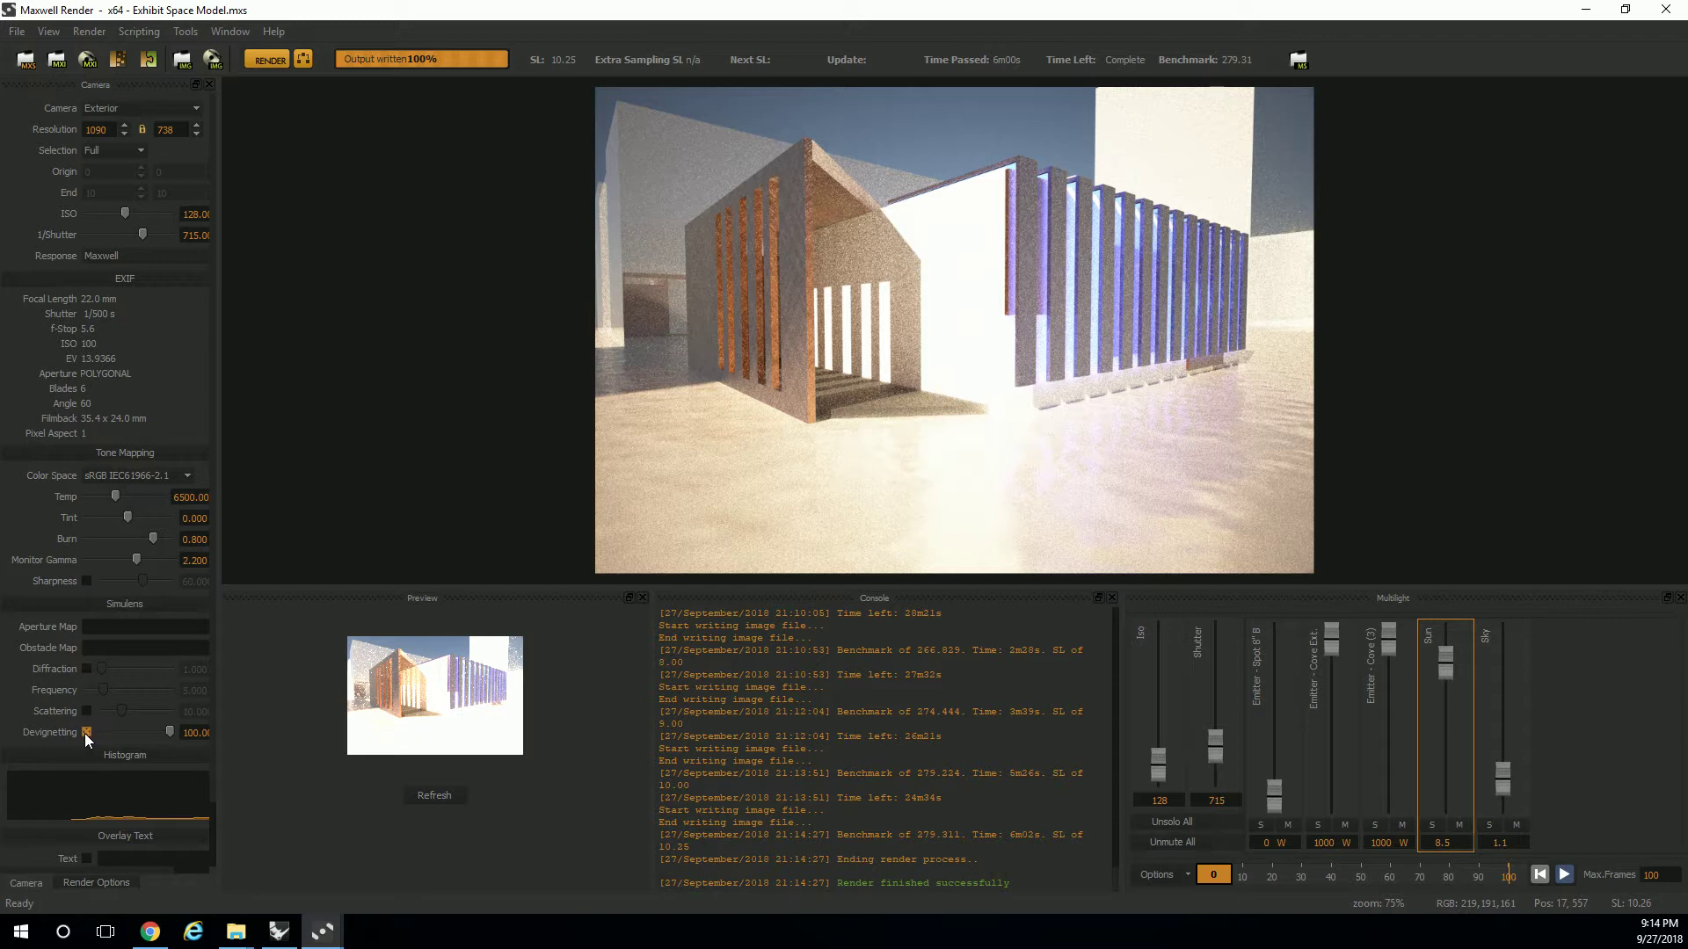
drag(1444, 668, 1456, 777)
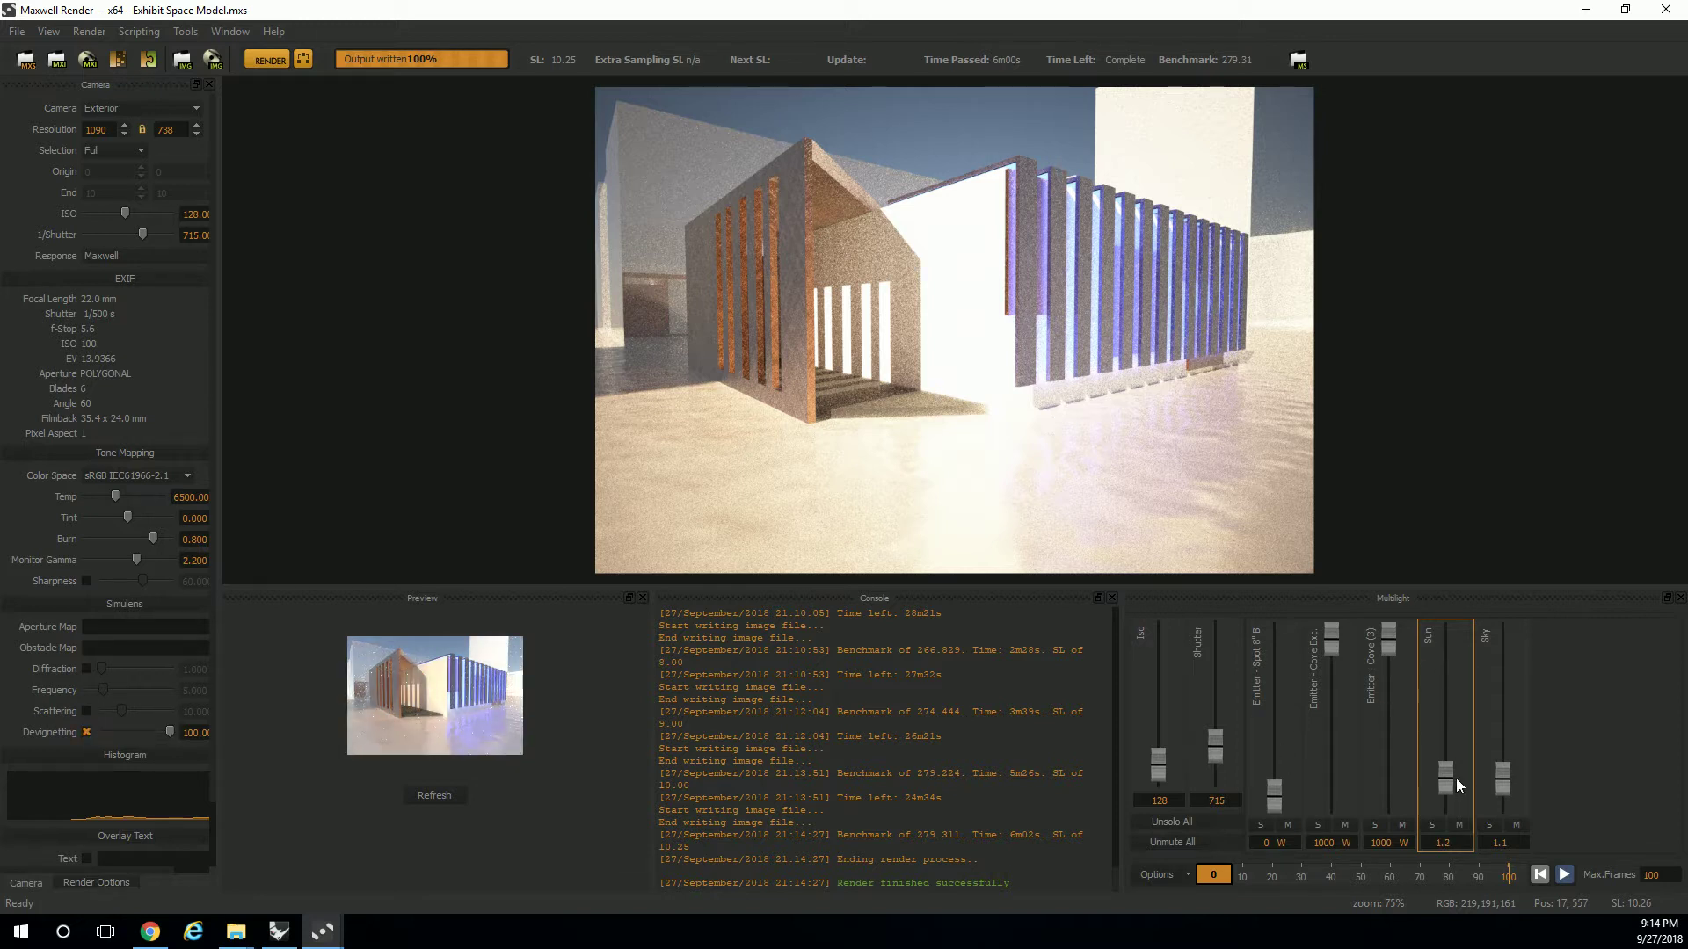
click(435, 794)
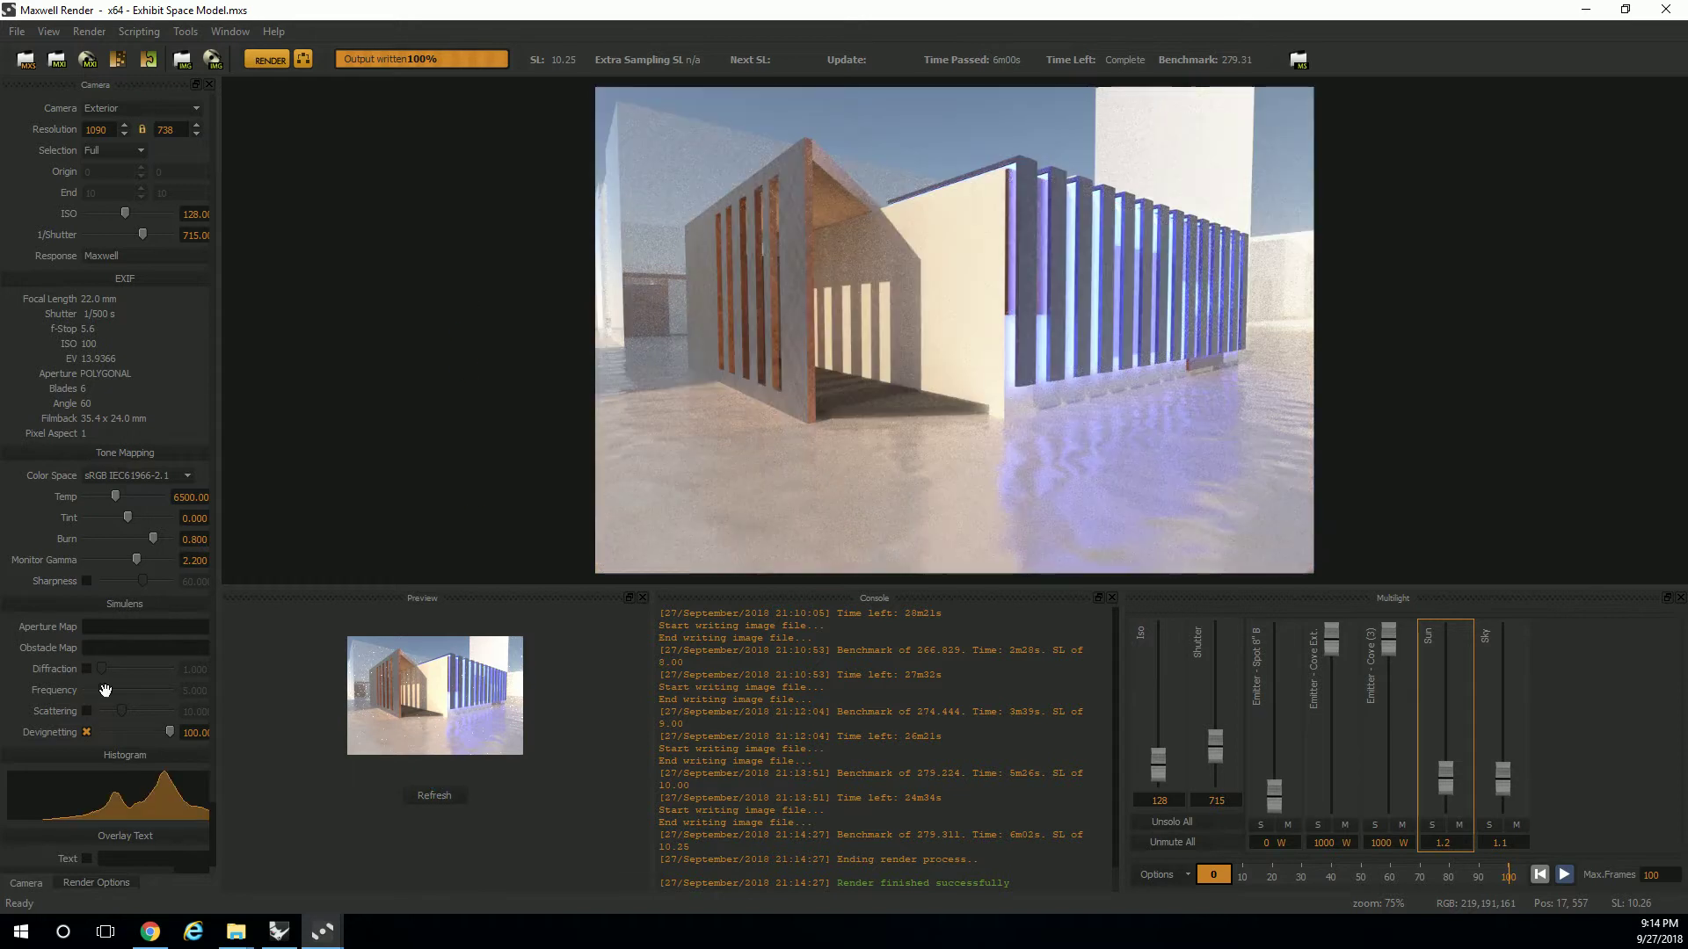
click(87, 732)
click(434, 794)
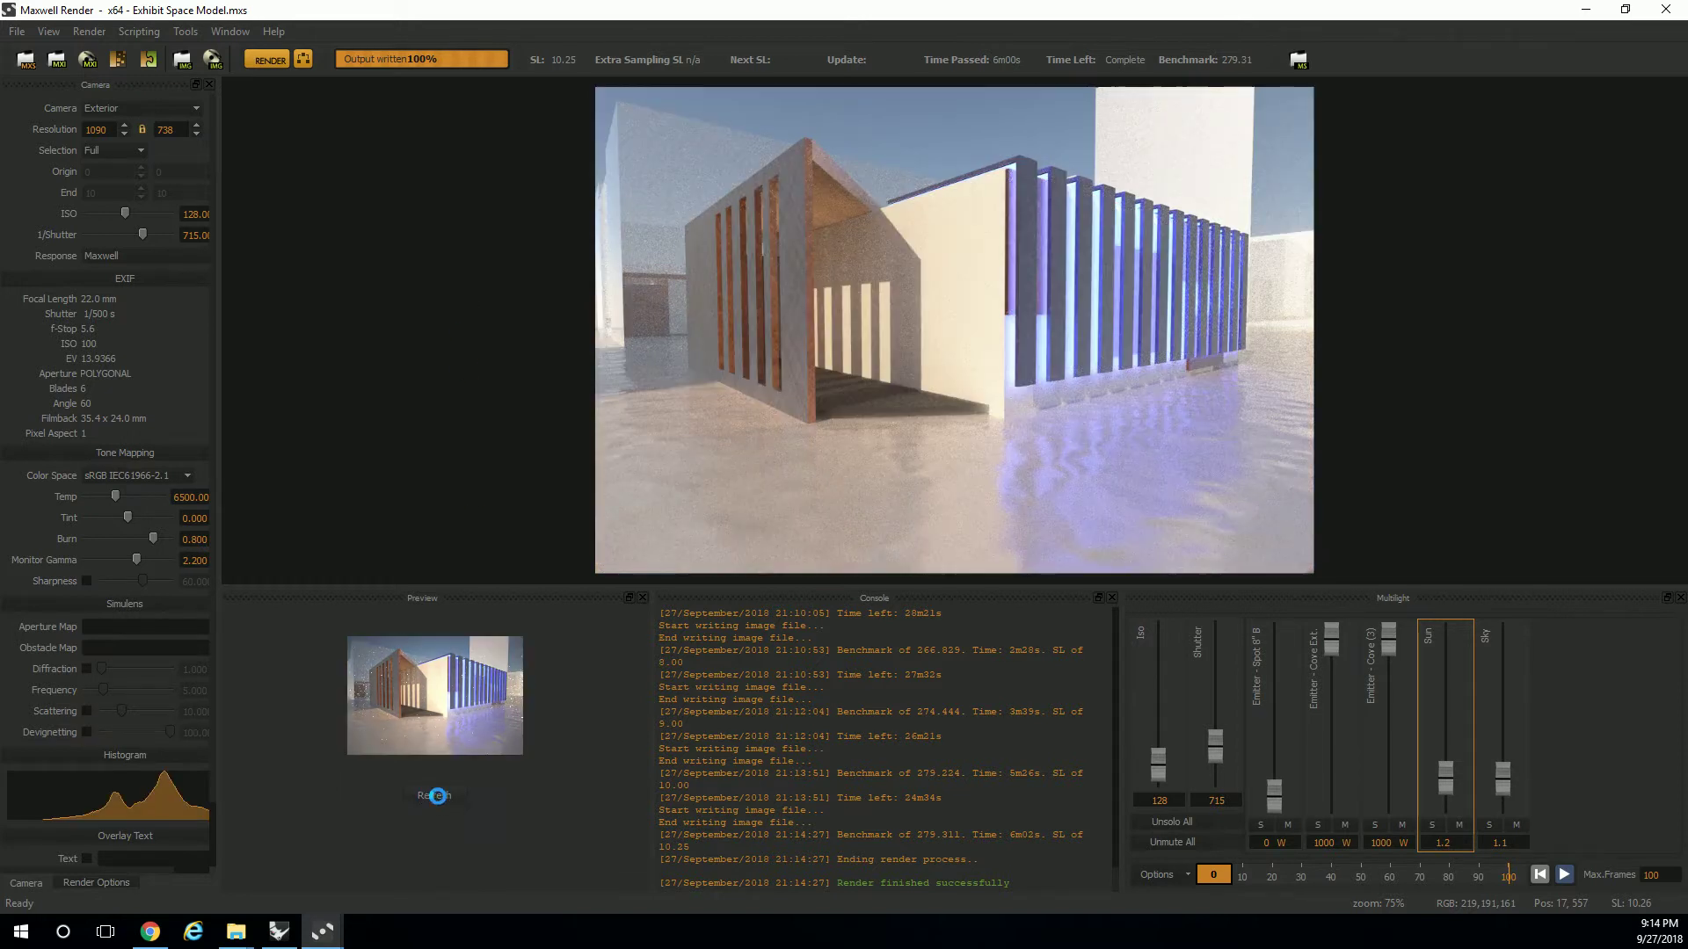
click(86, 732)
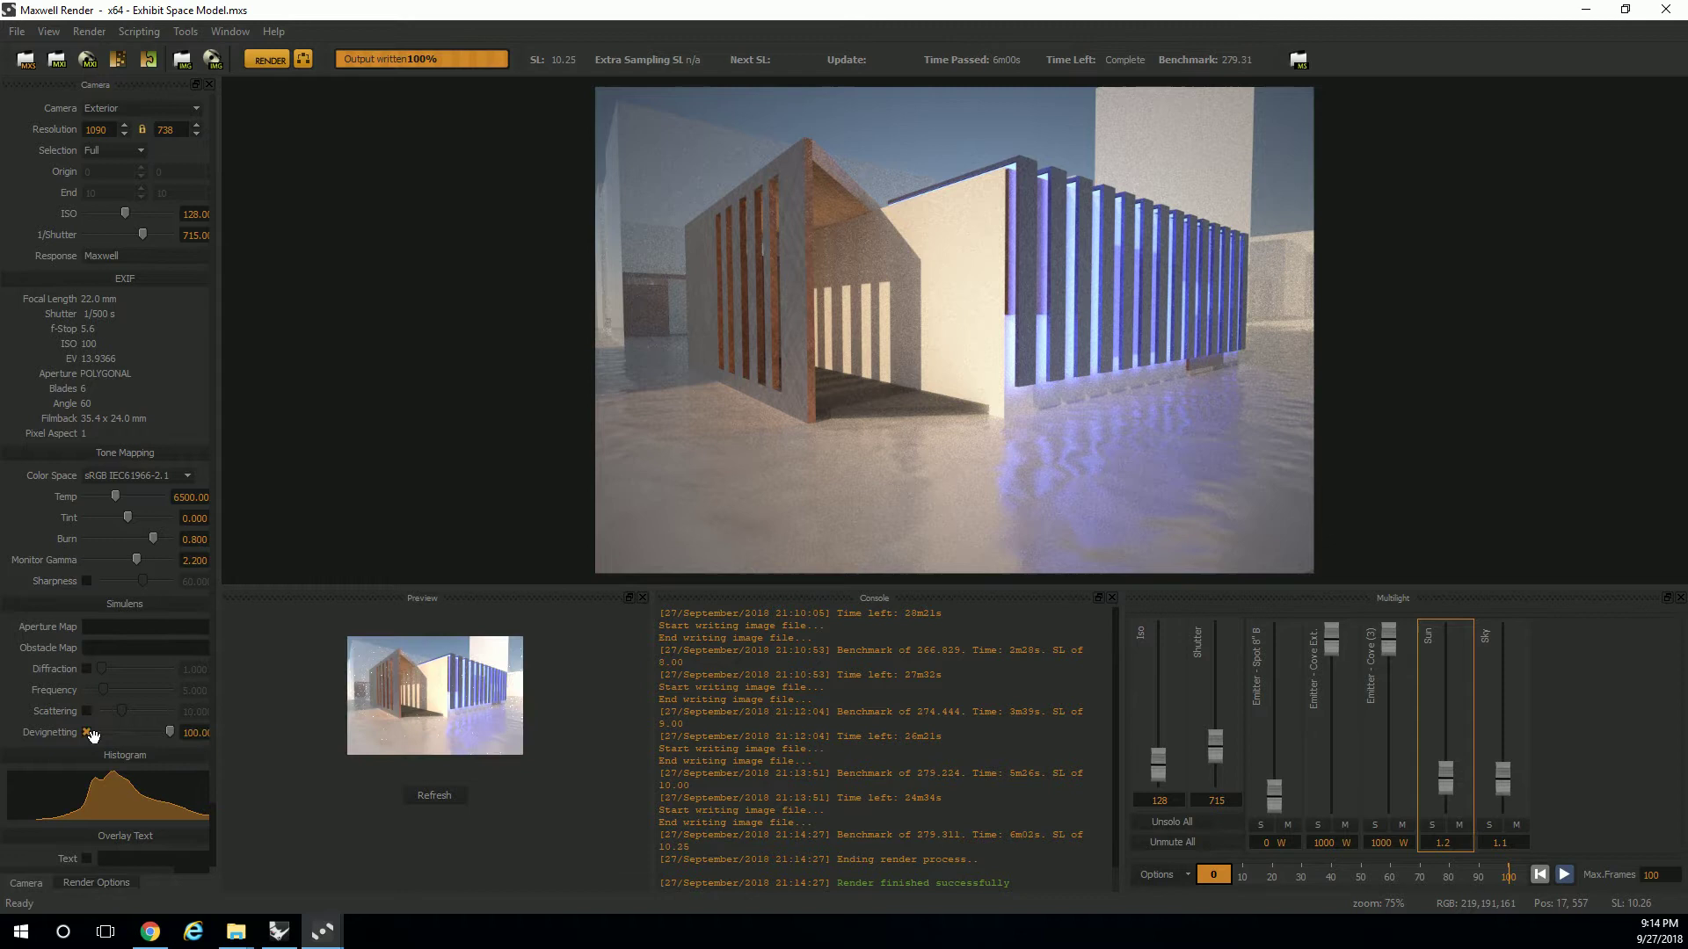
Step: Refresh the main render to show Sun at 1.2 with devignetting at 100
click(434, 795)
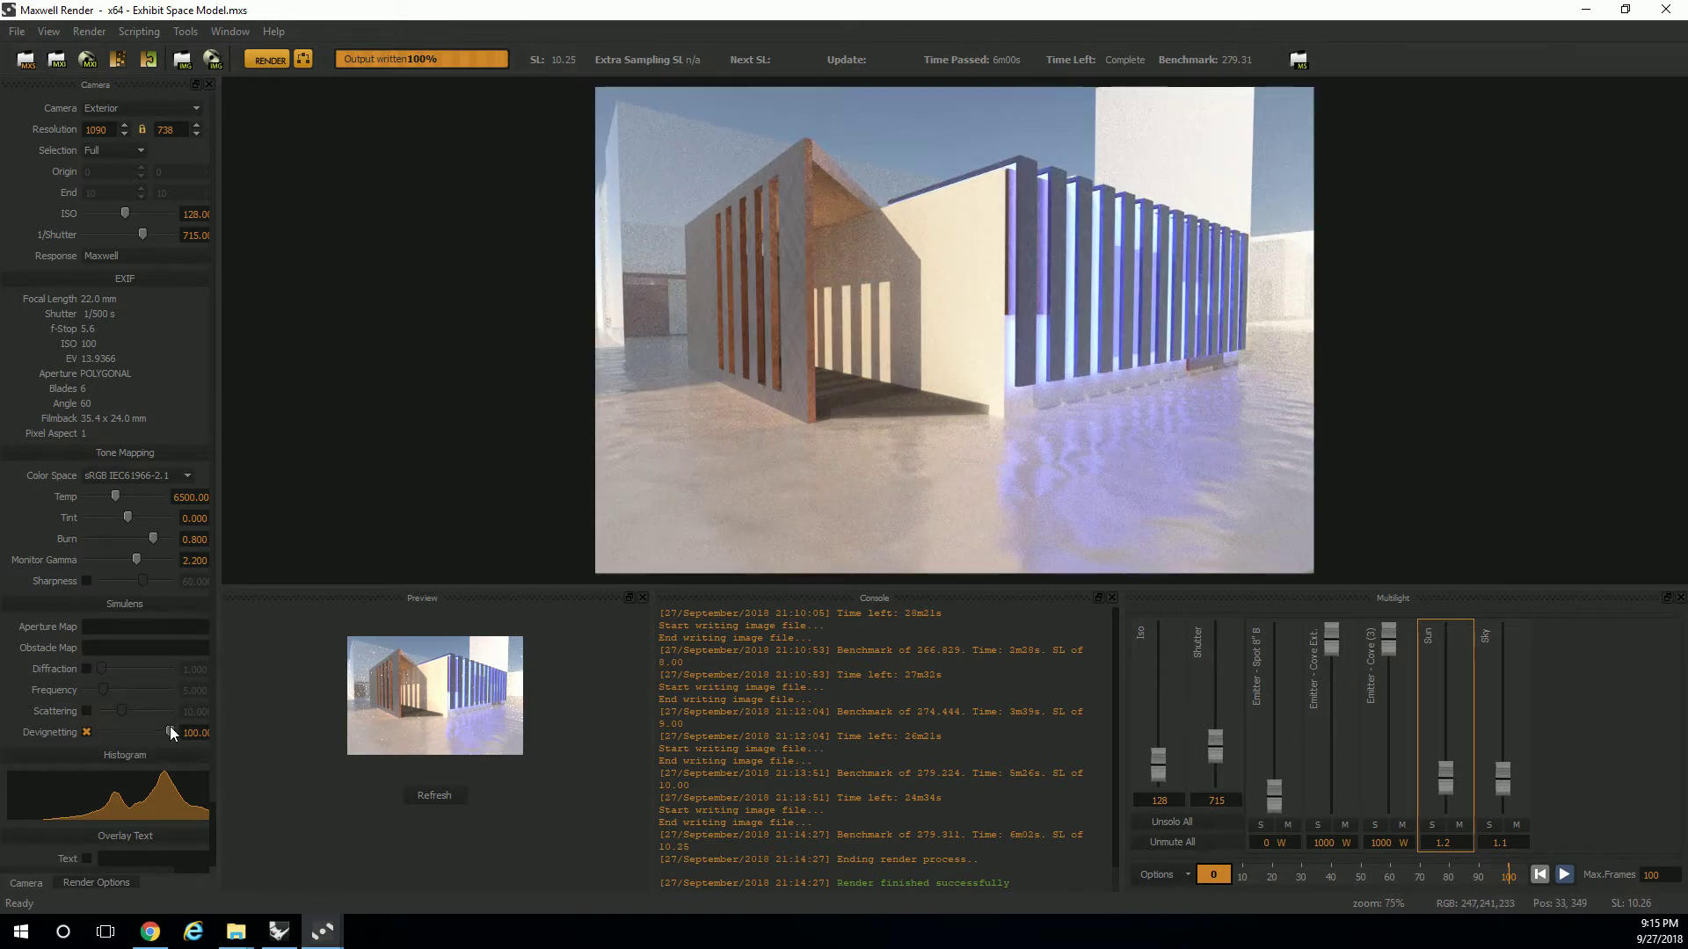
drag(171, 730, 92, 747)
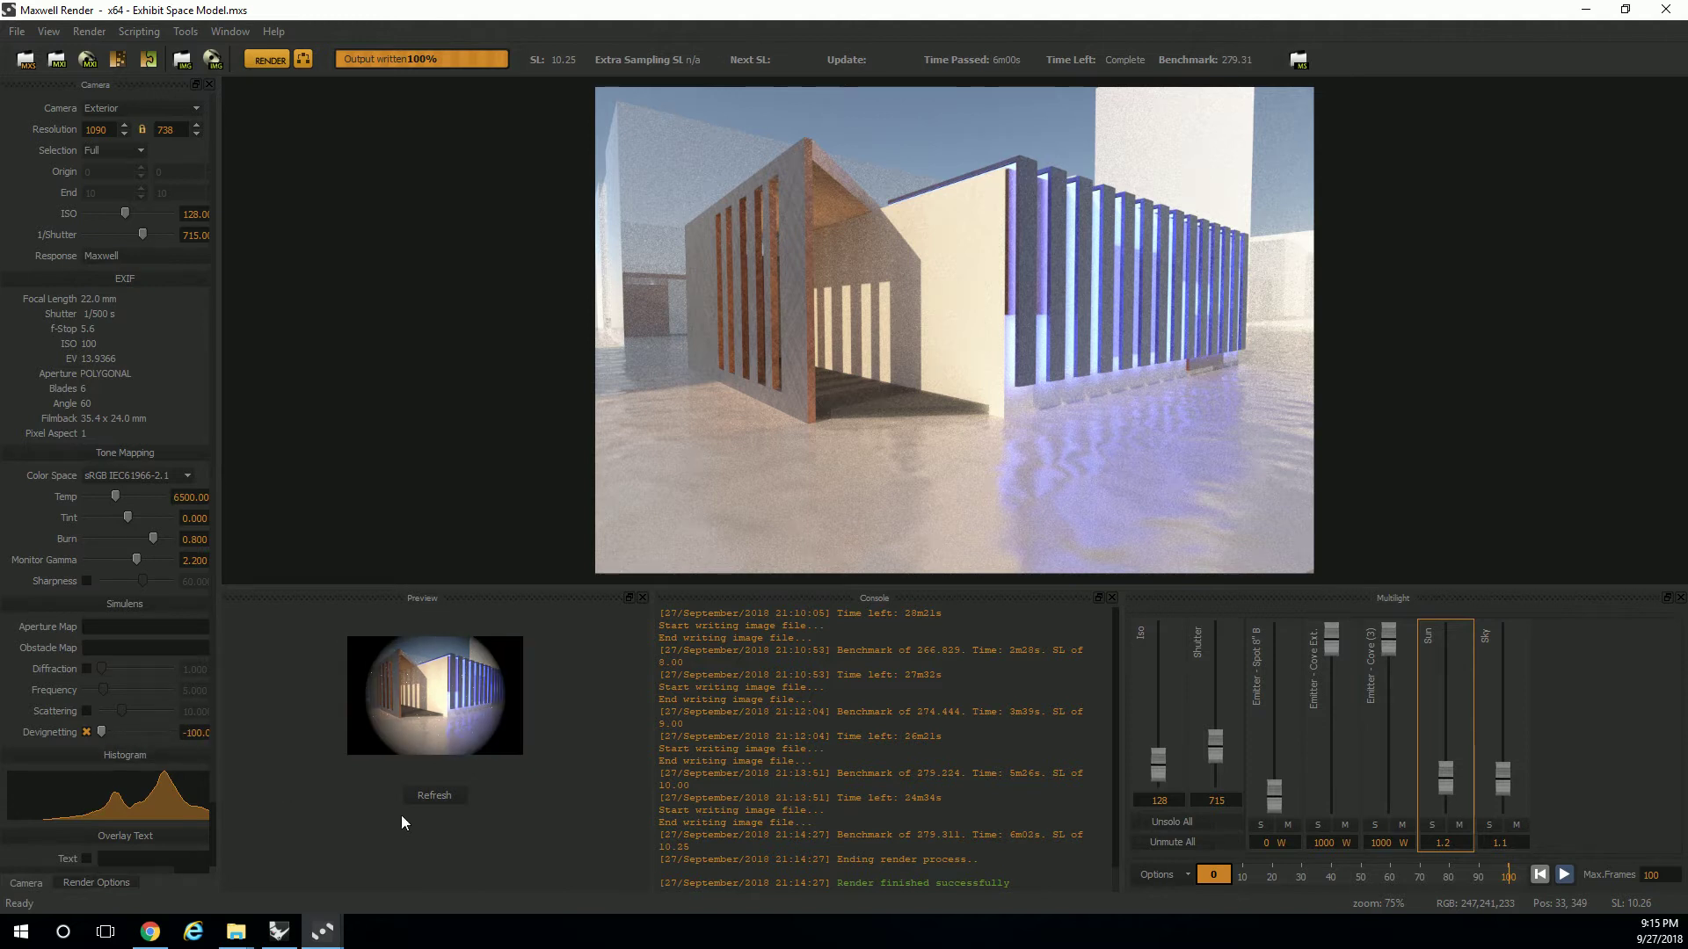
click(440, 795)
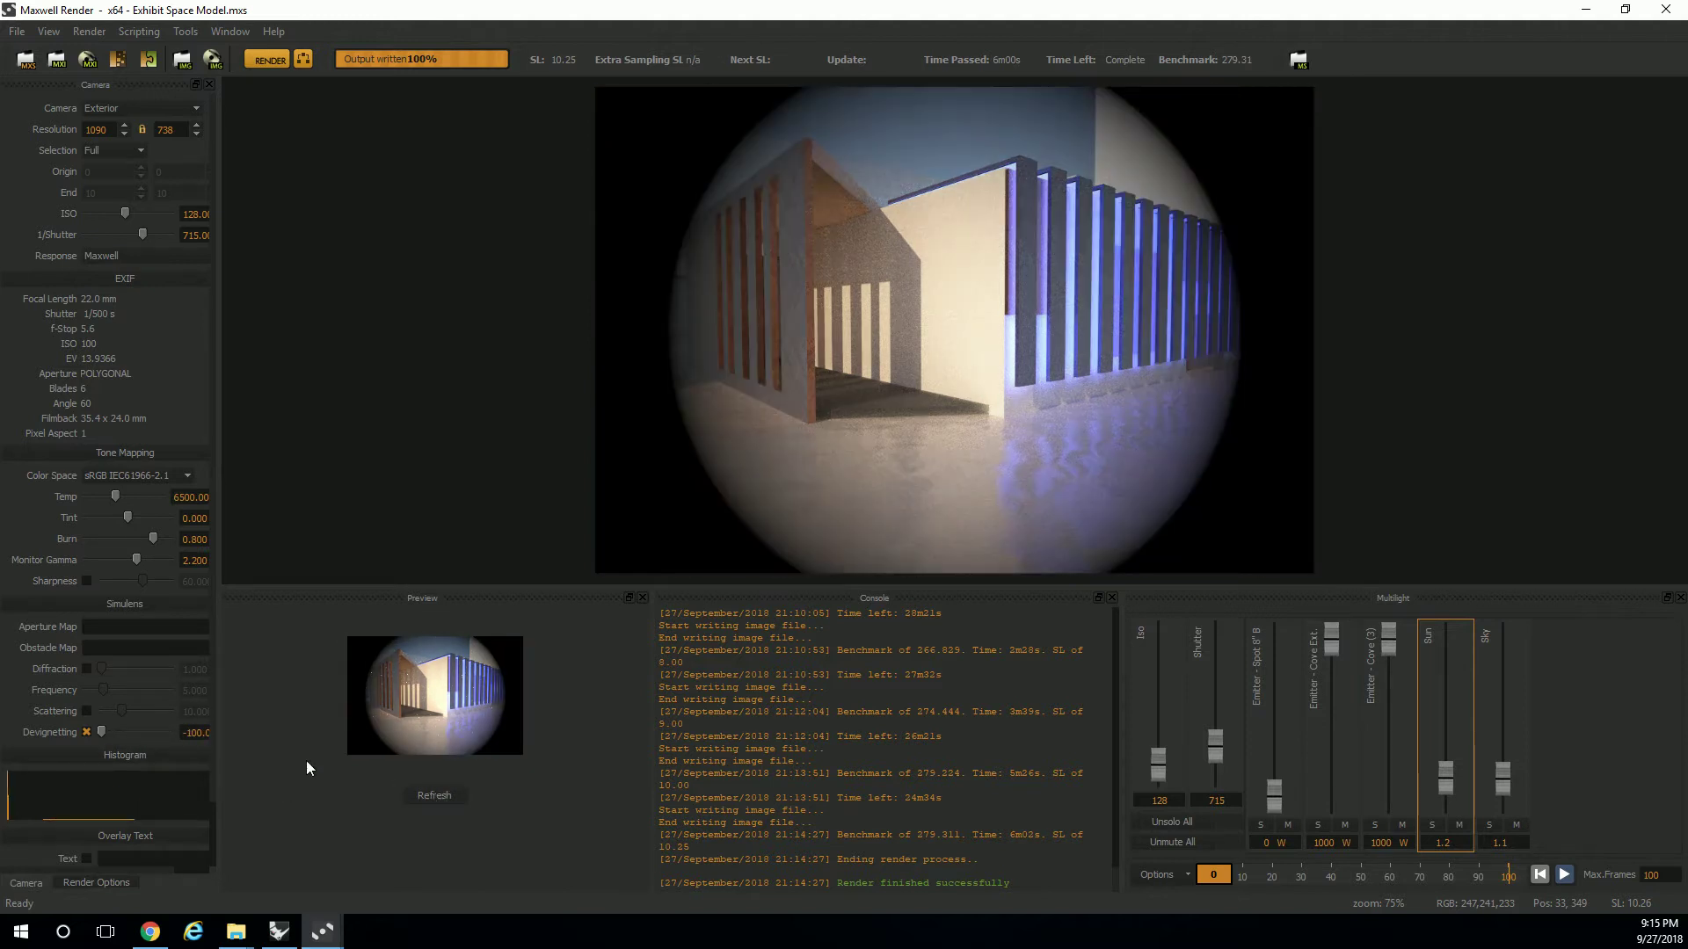
drag(100, 733, 125, 731)
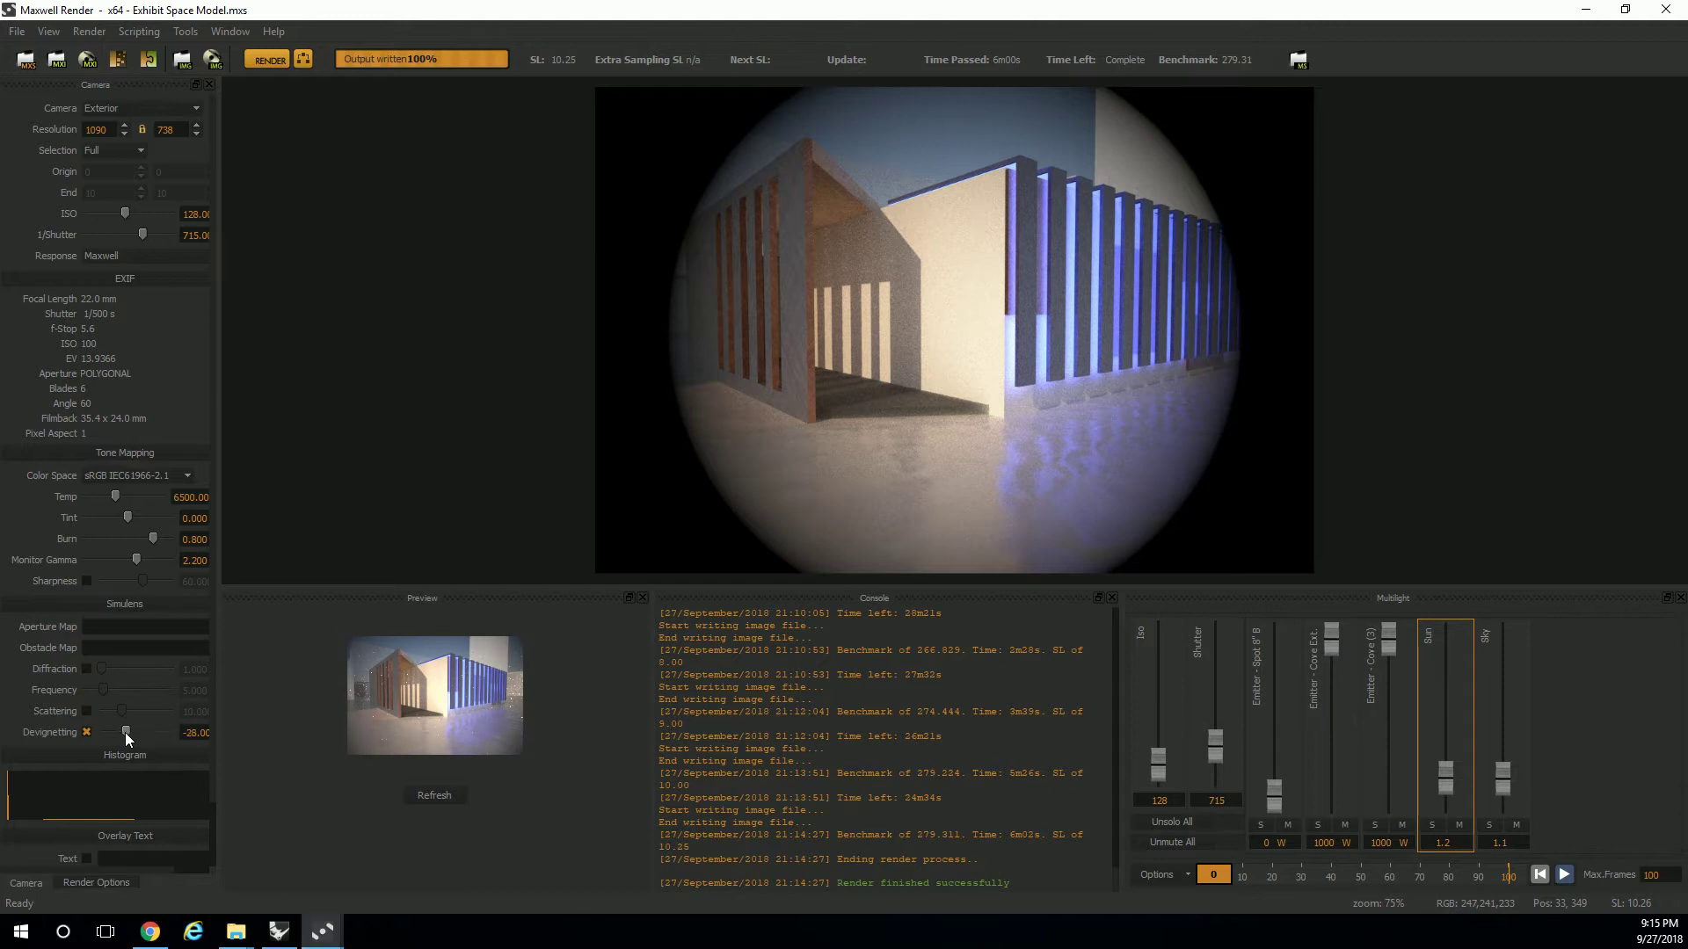
click(436, 794)
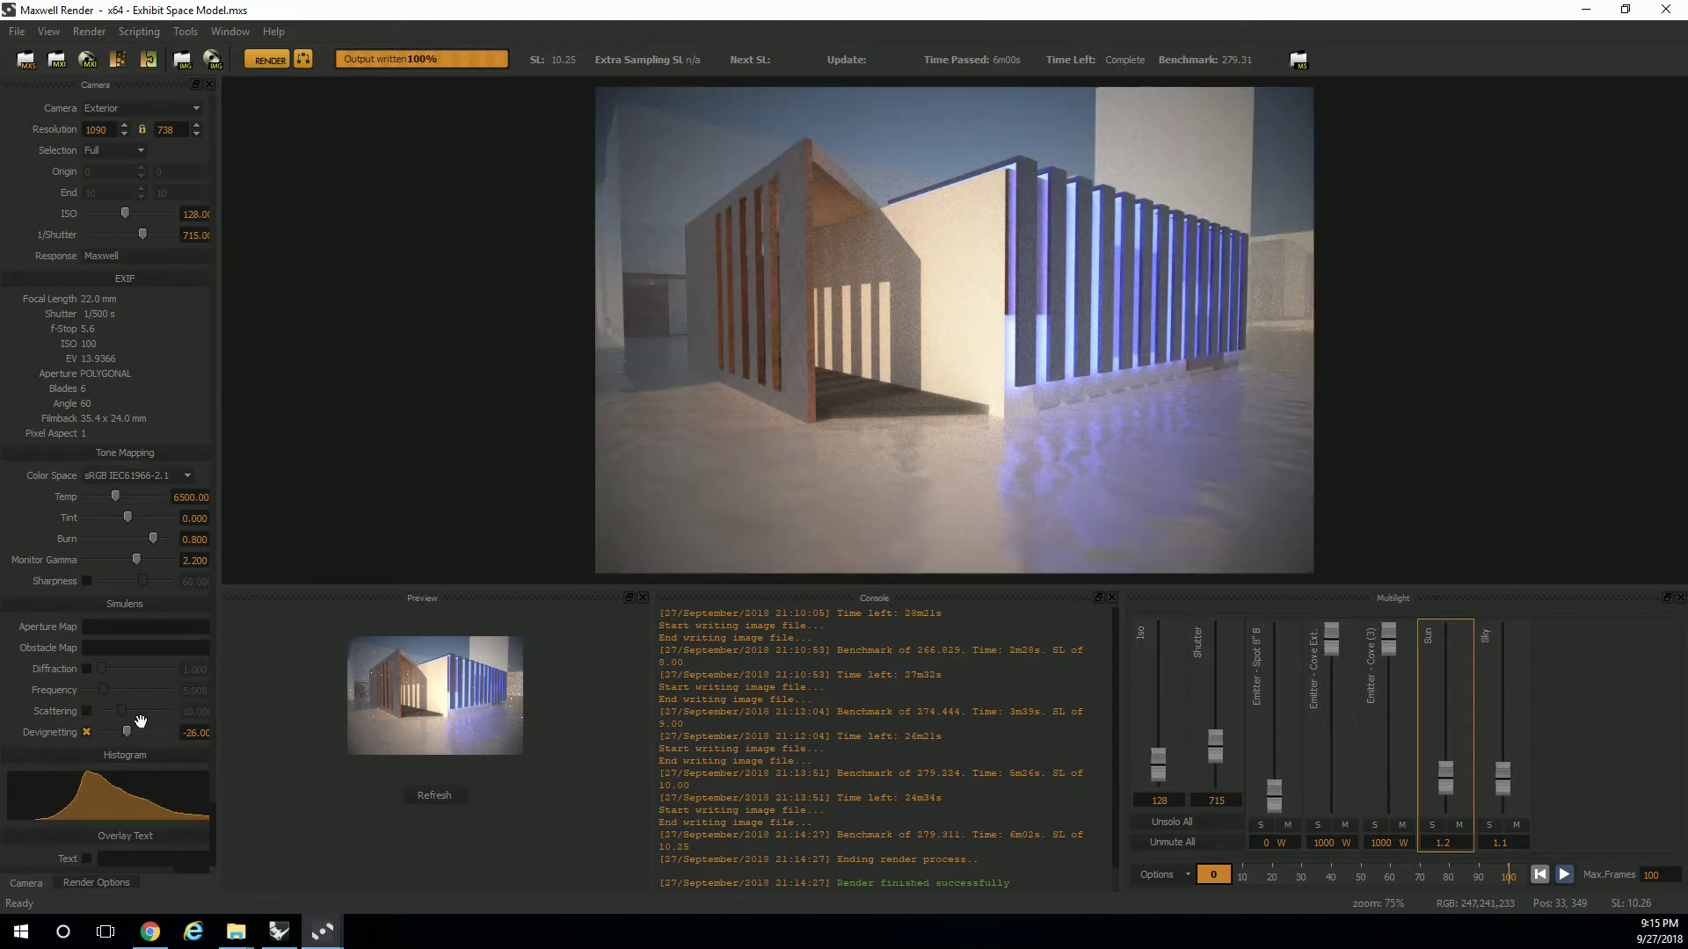
drag(127, 731, 276, 742)
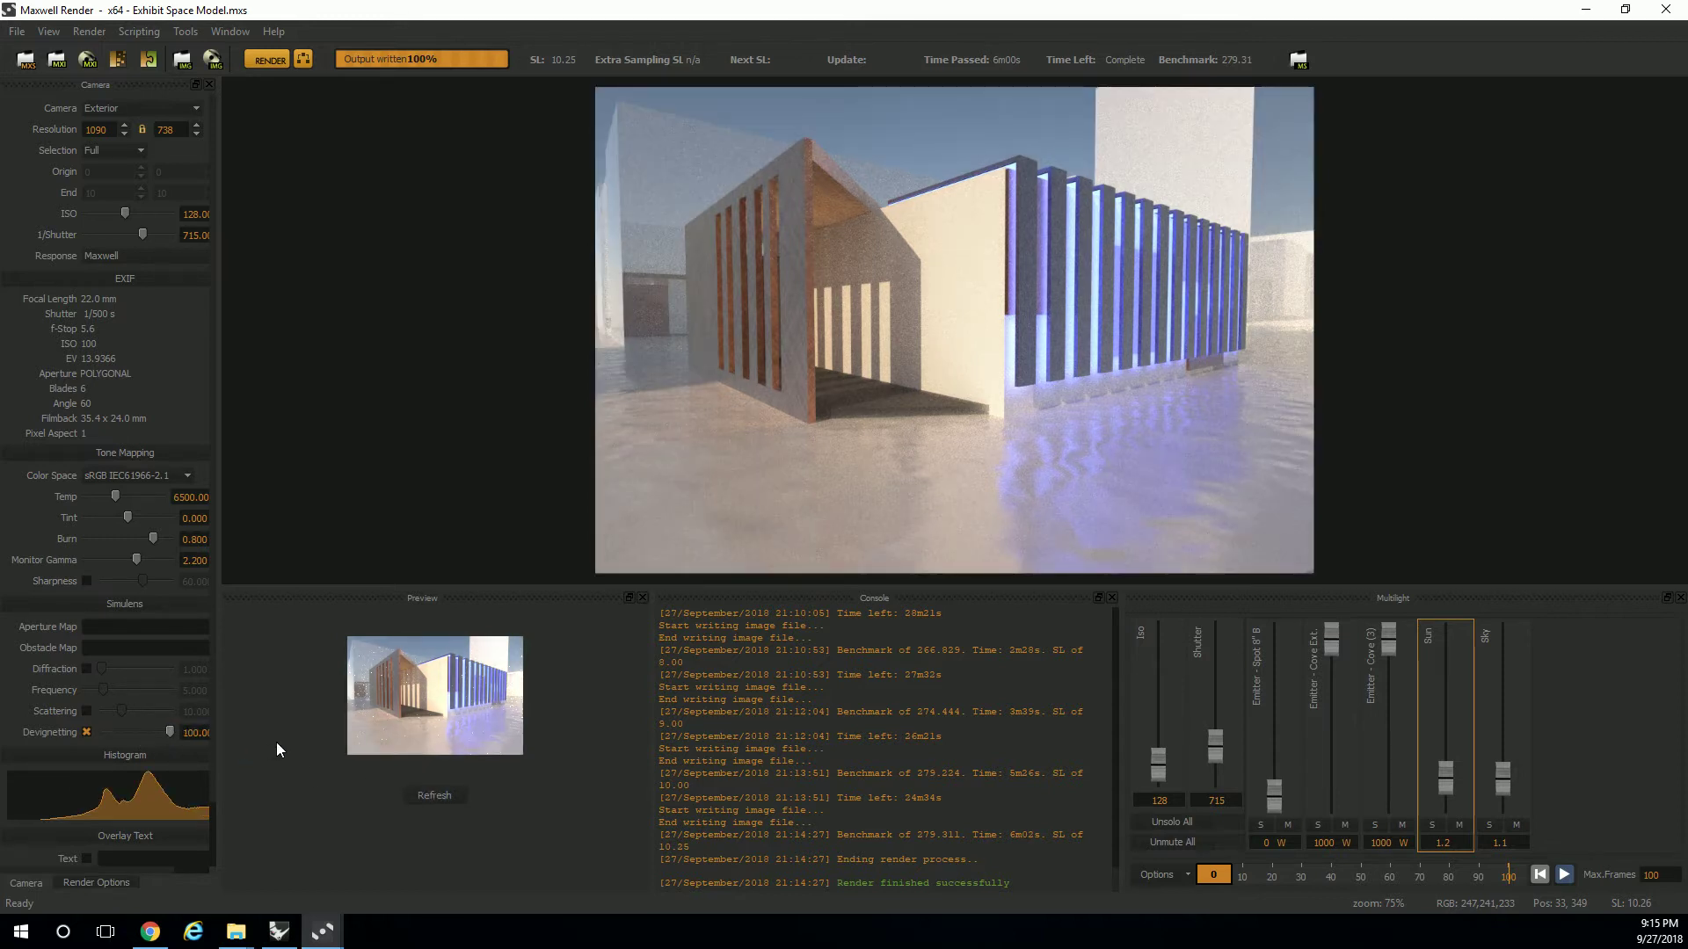
click(411, 793)
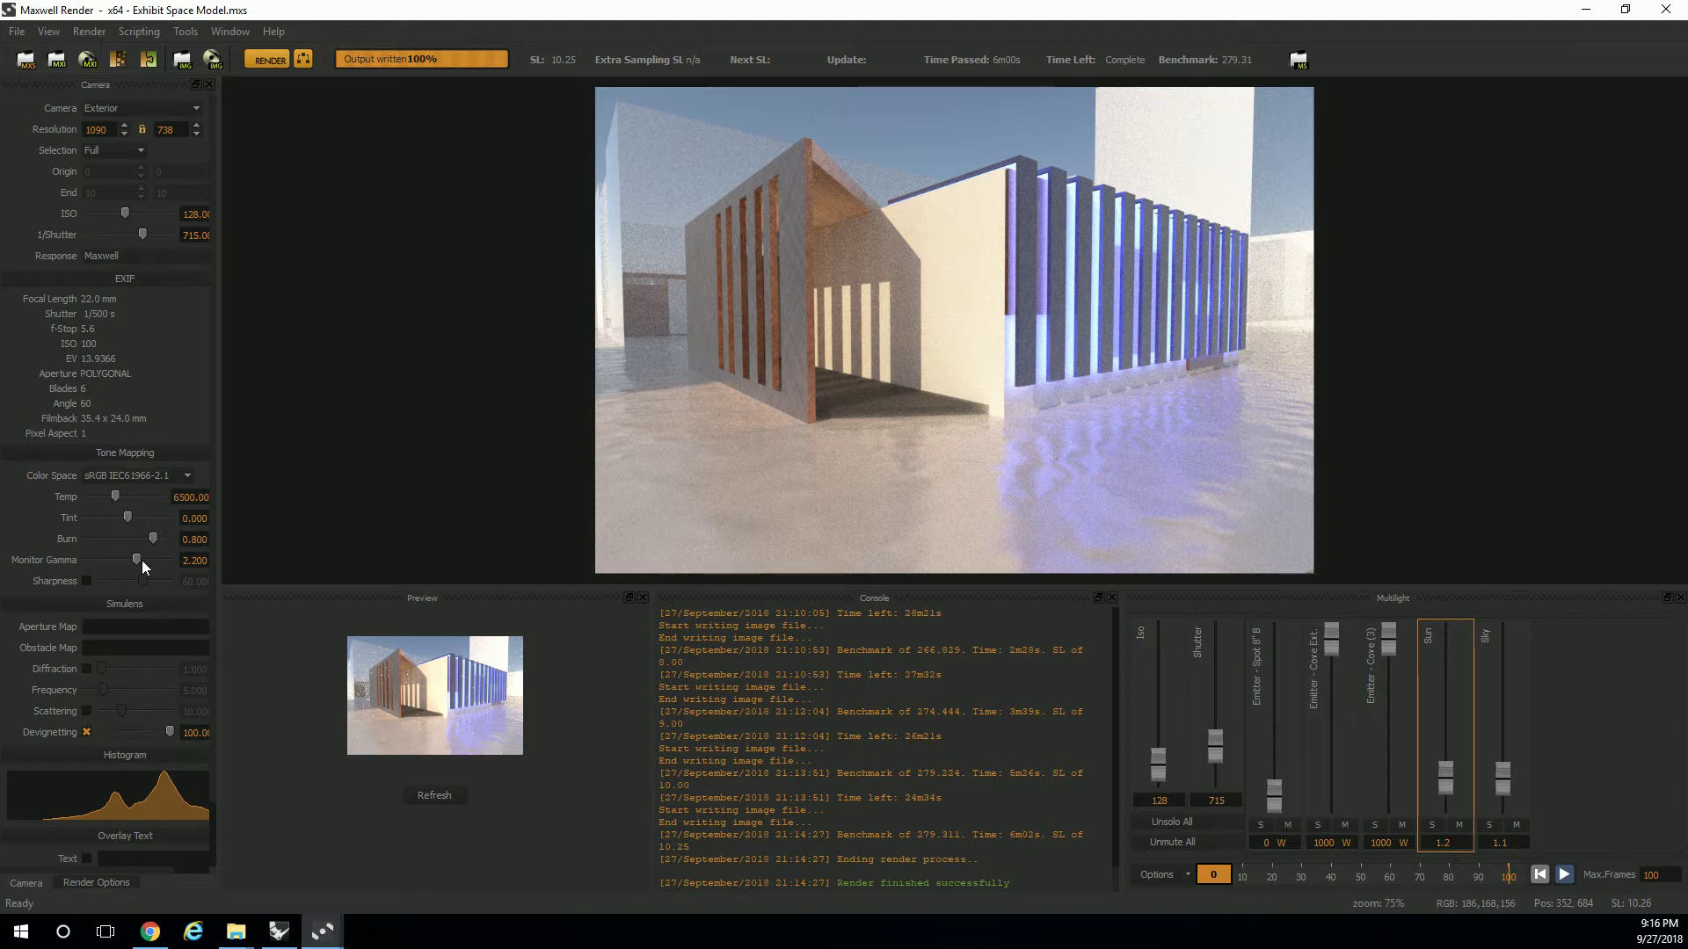
click(84, 582)
scroll(1002, 321, up, 4)
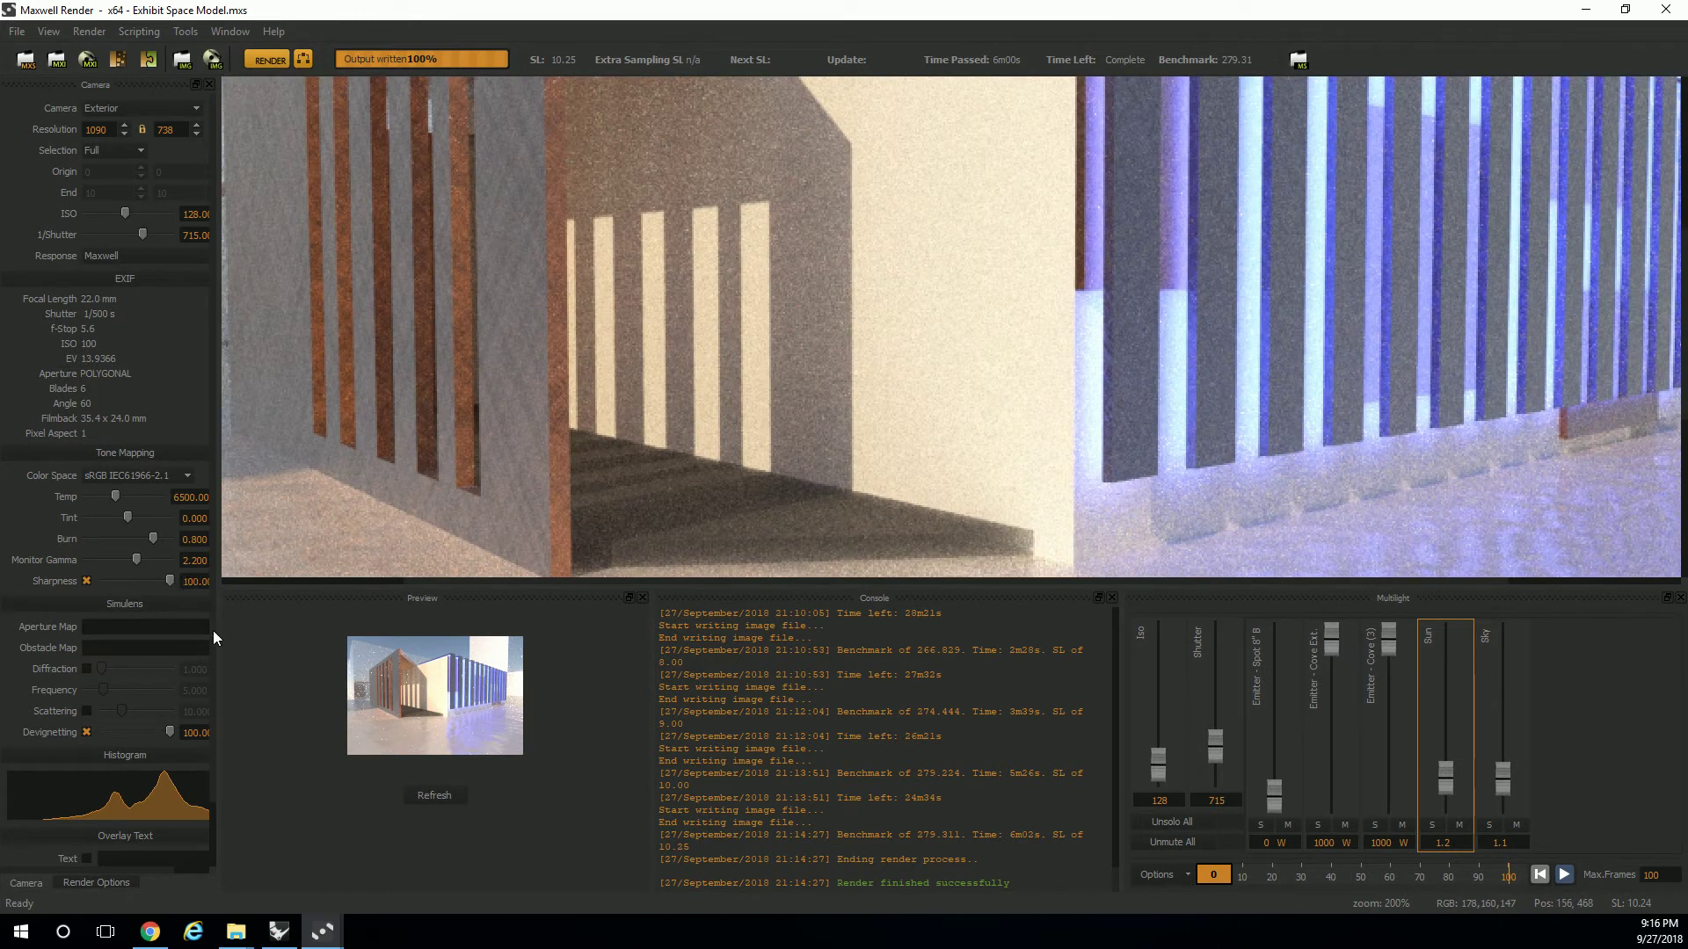
click(436, 794)
click(440, 791)
click(87, 580)
scroll(953, 294, down, 2)
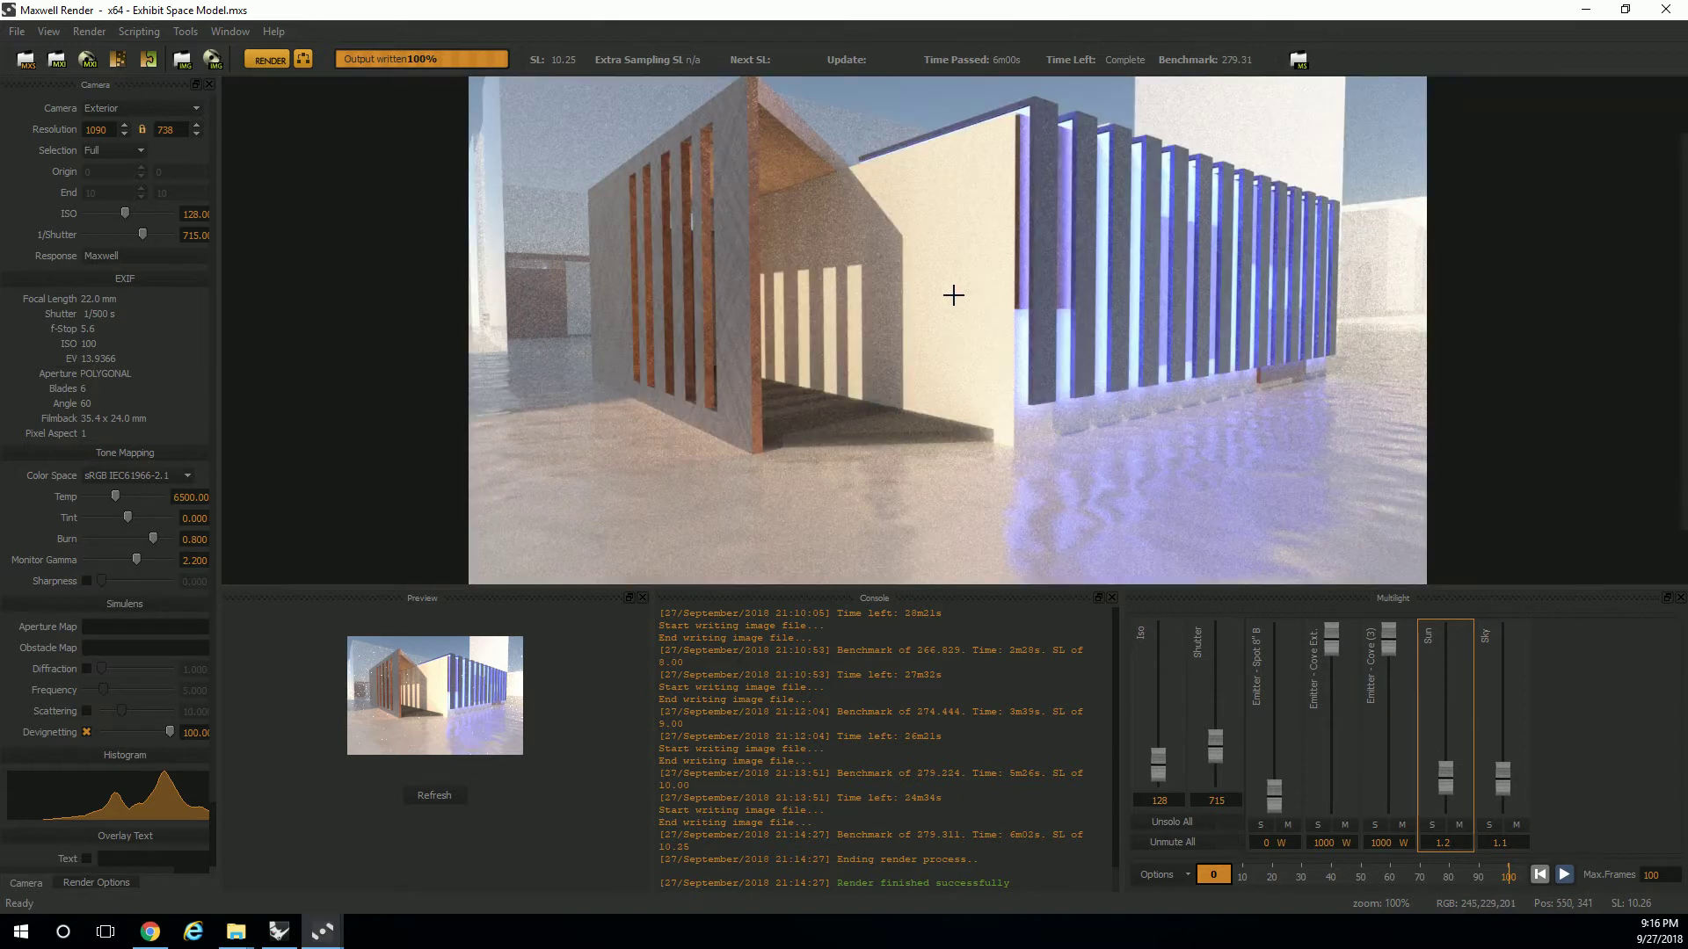
Step: Try colour temperatures from 16000 down to about 7733, then test a pink tint of 75
scroll(958, 290, down, 1)
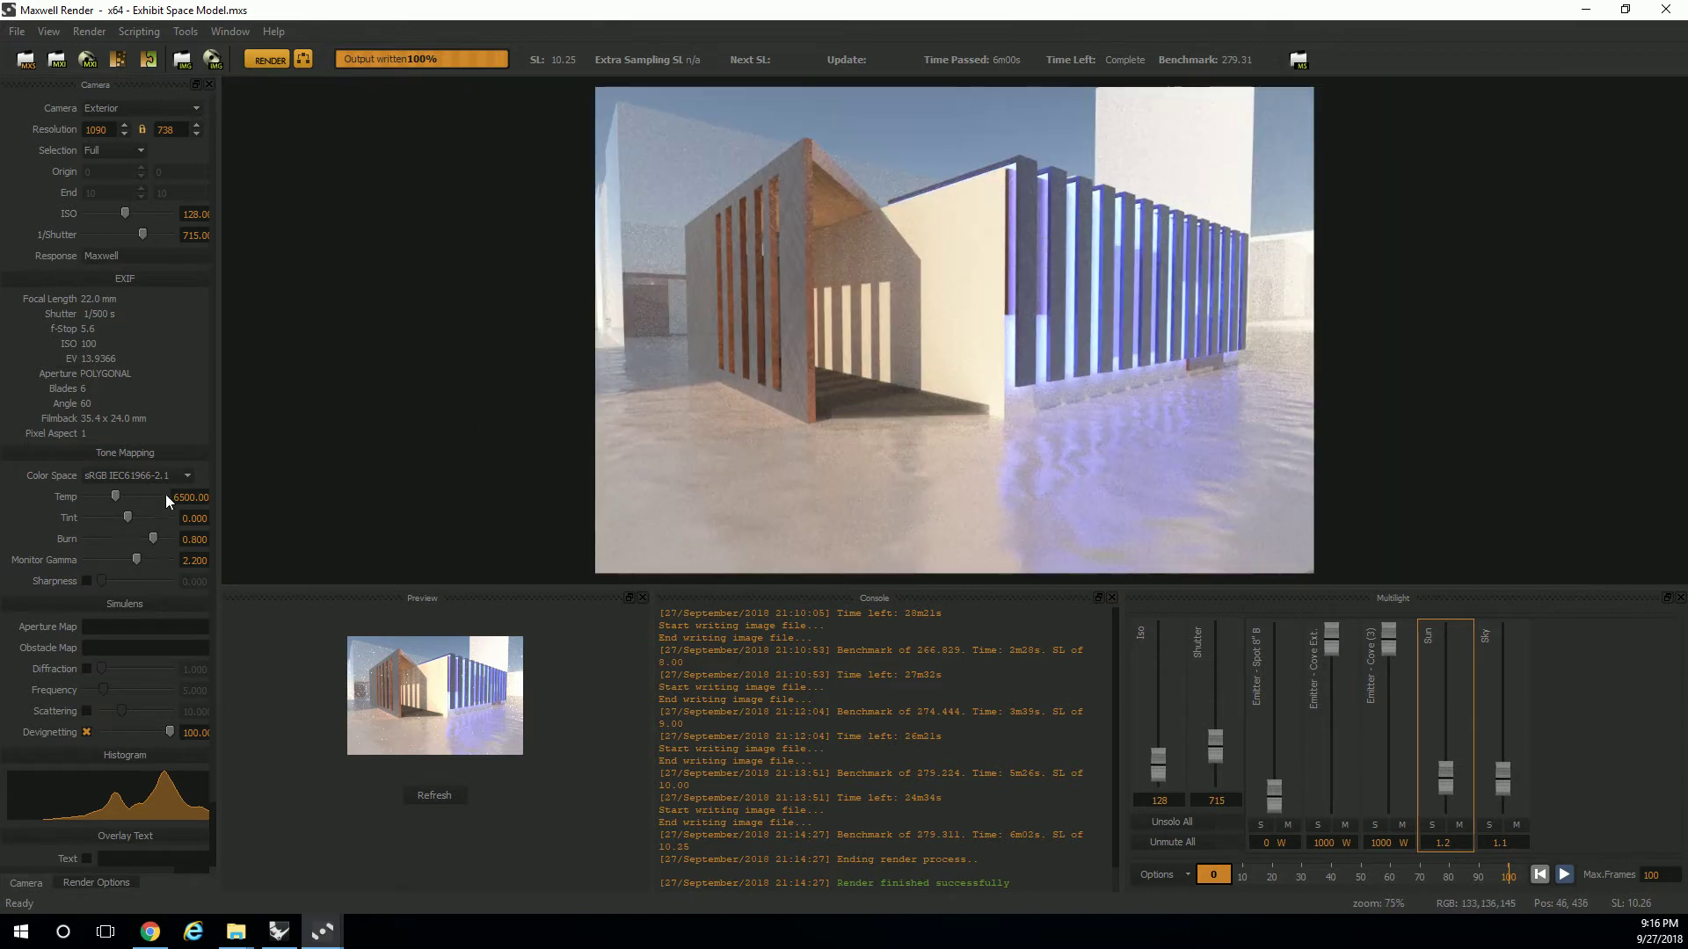
drag(120, 495, 168, 495)
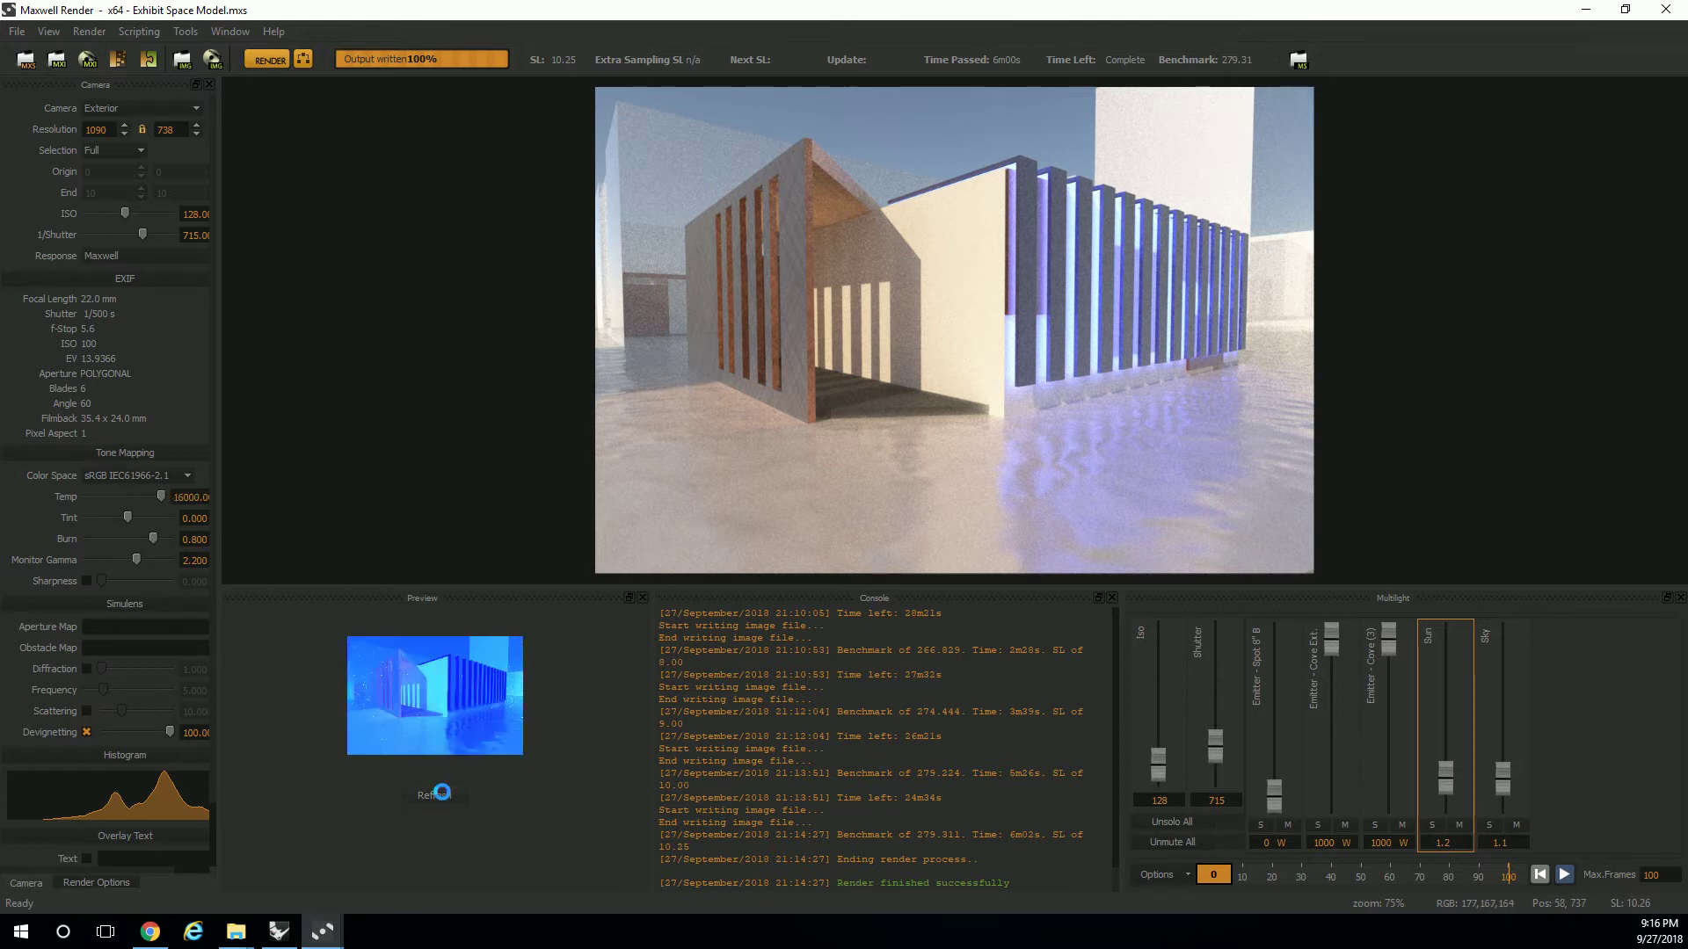
drag(161, 495, 124, 498)
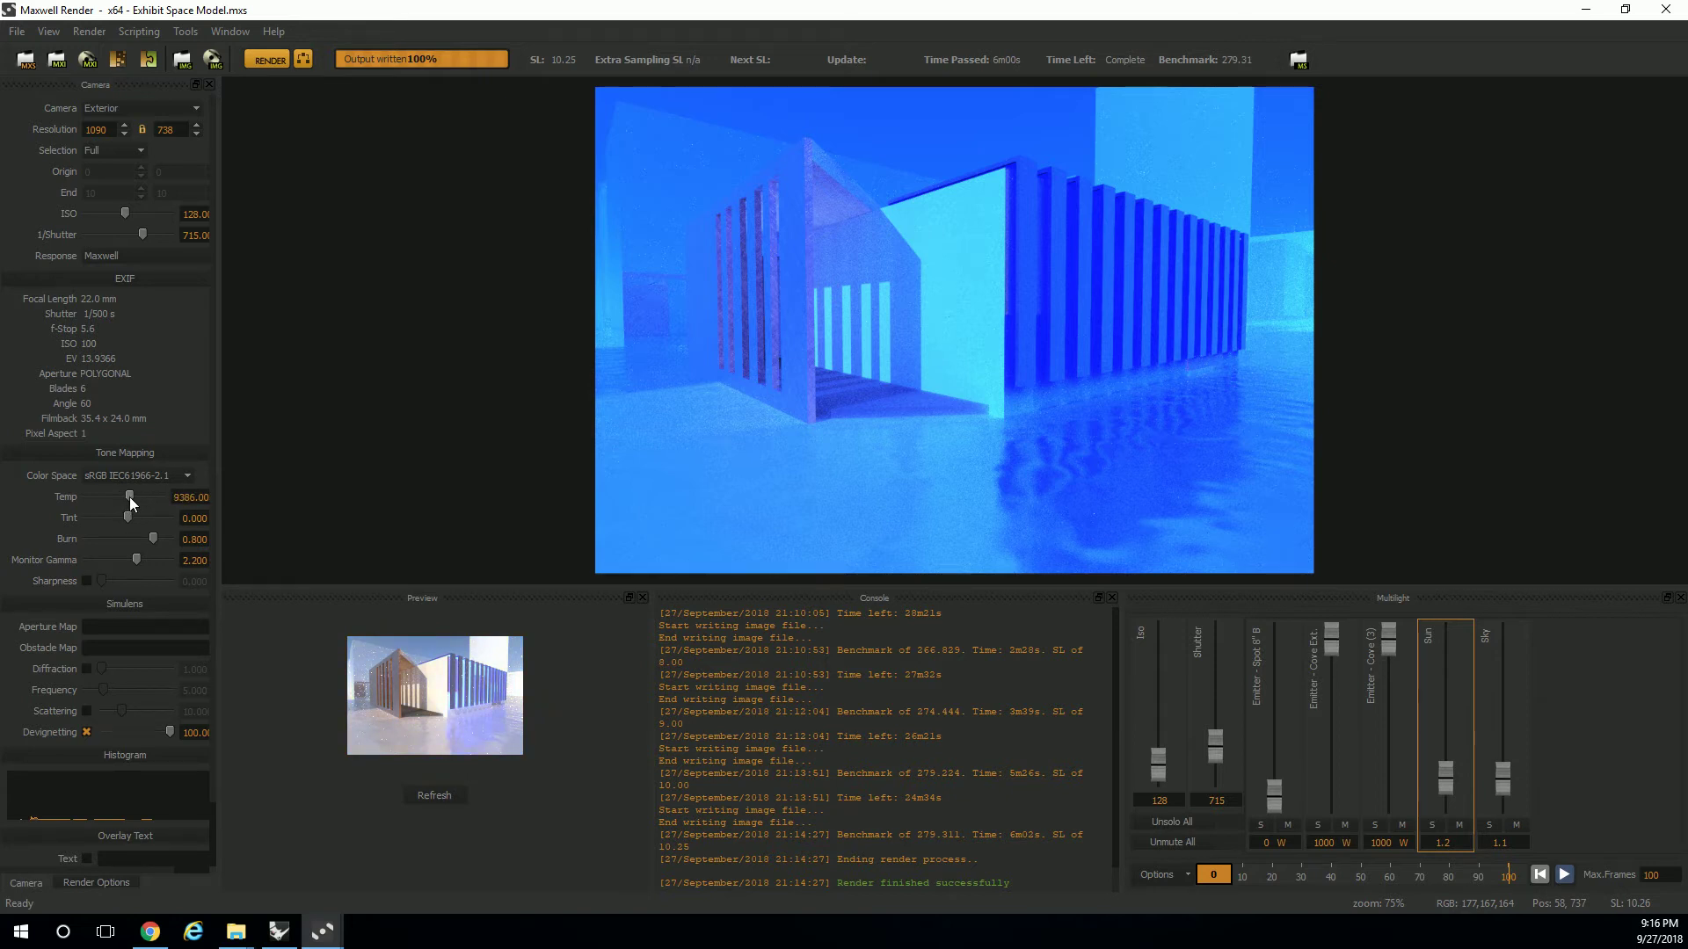
drag(129, 498, 134, 497)
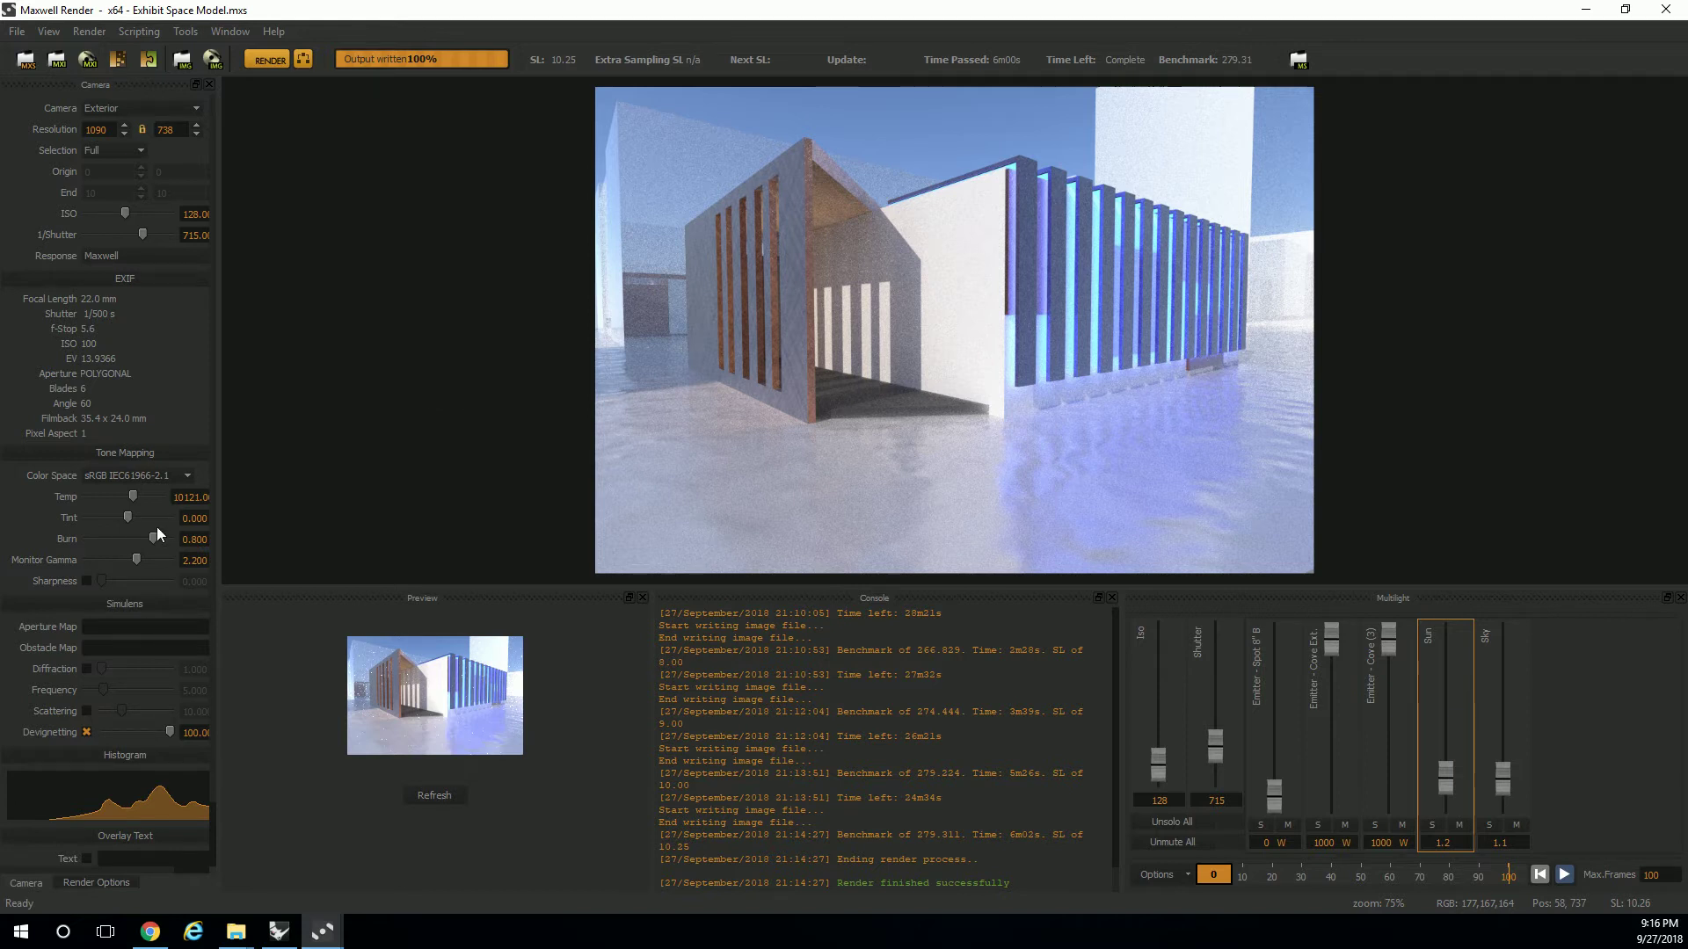
drag(131, 499, 115, 496)
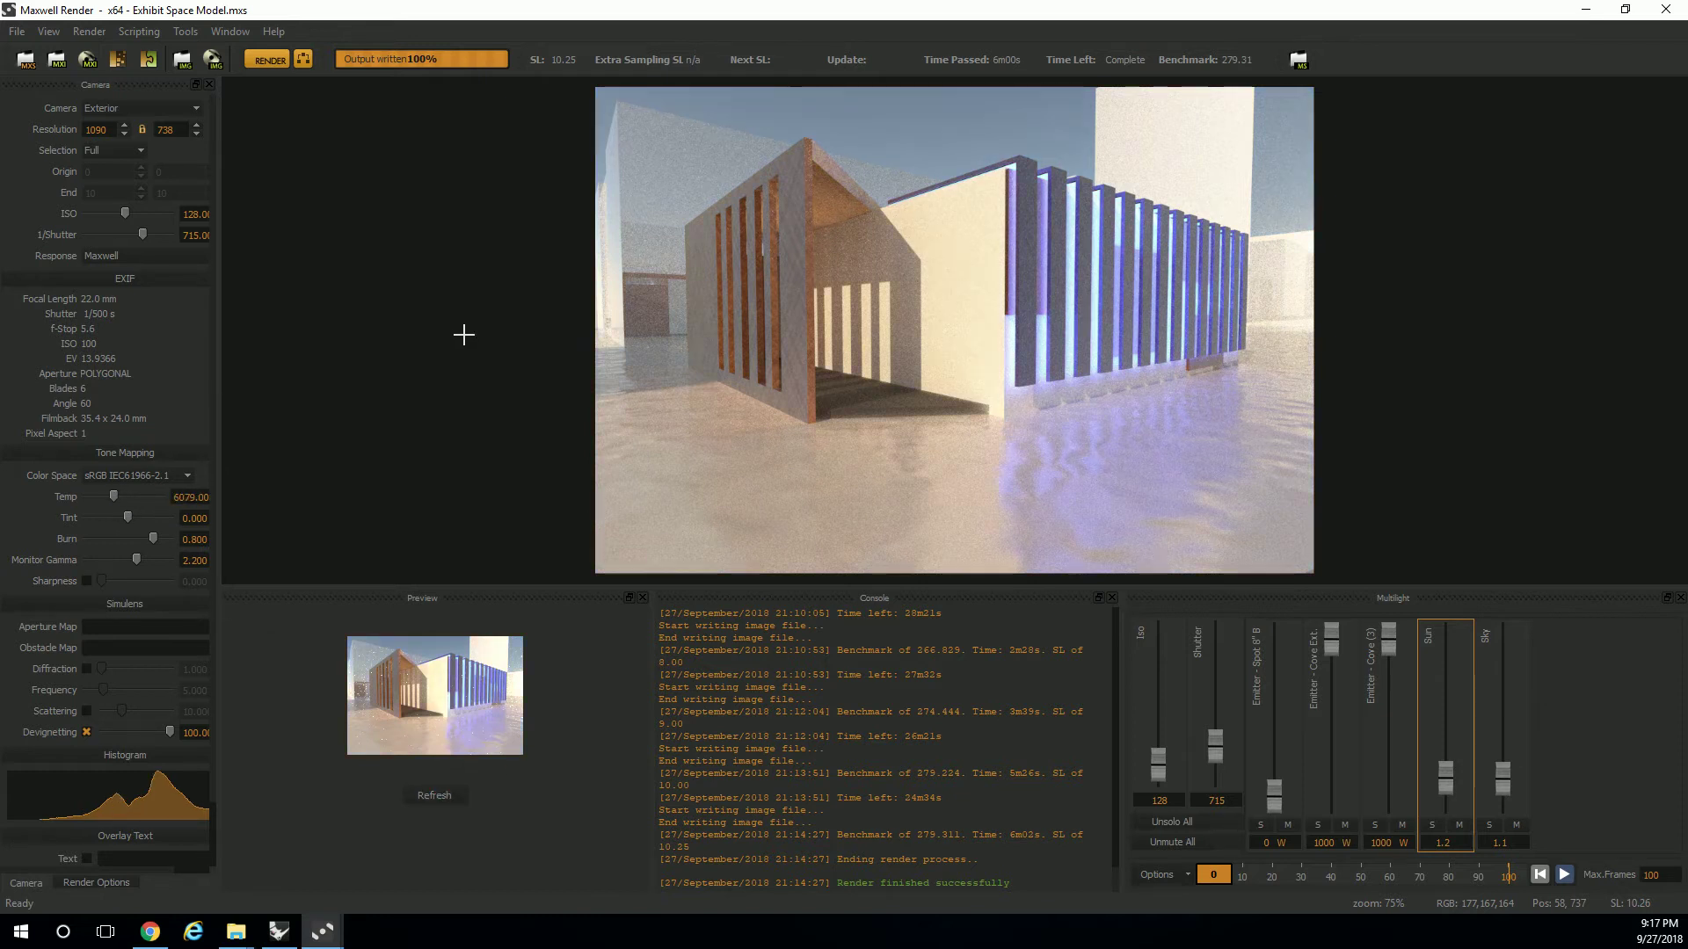
drag(107, 501, 116, 502)
mouse_move(129, 518)
mouse_down()
mouse_move(160, 519)
mouse_move(95, 526)
mouse_move(128, 524)
mouse_up()
Step: Try small tint values around zero, then set the tint exactly to 0
click(197, 518)
text(-1)
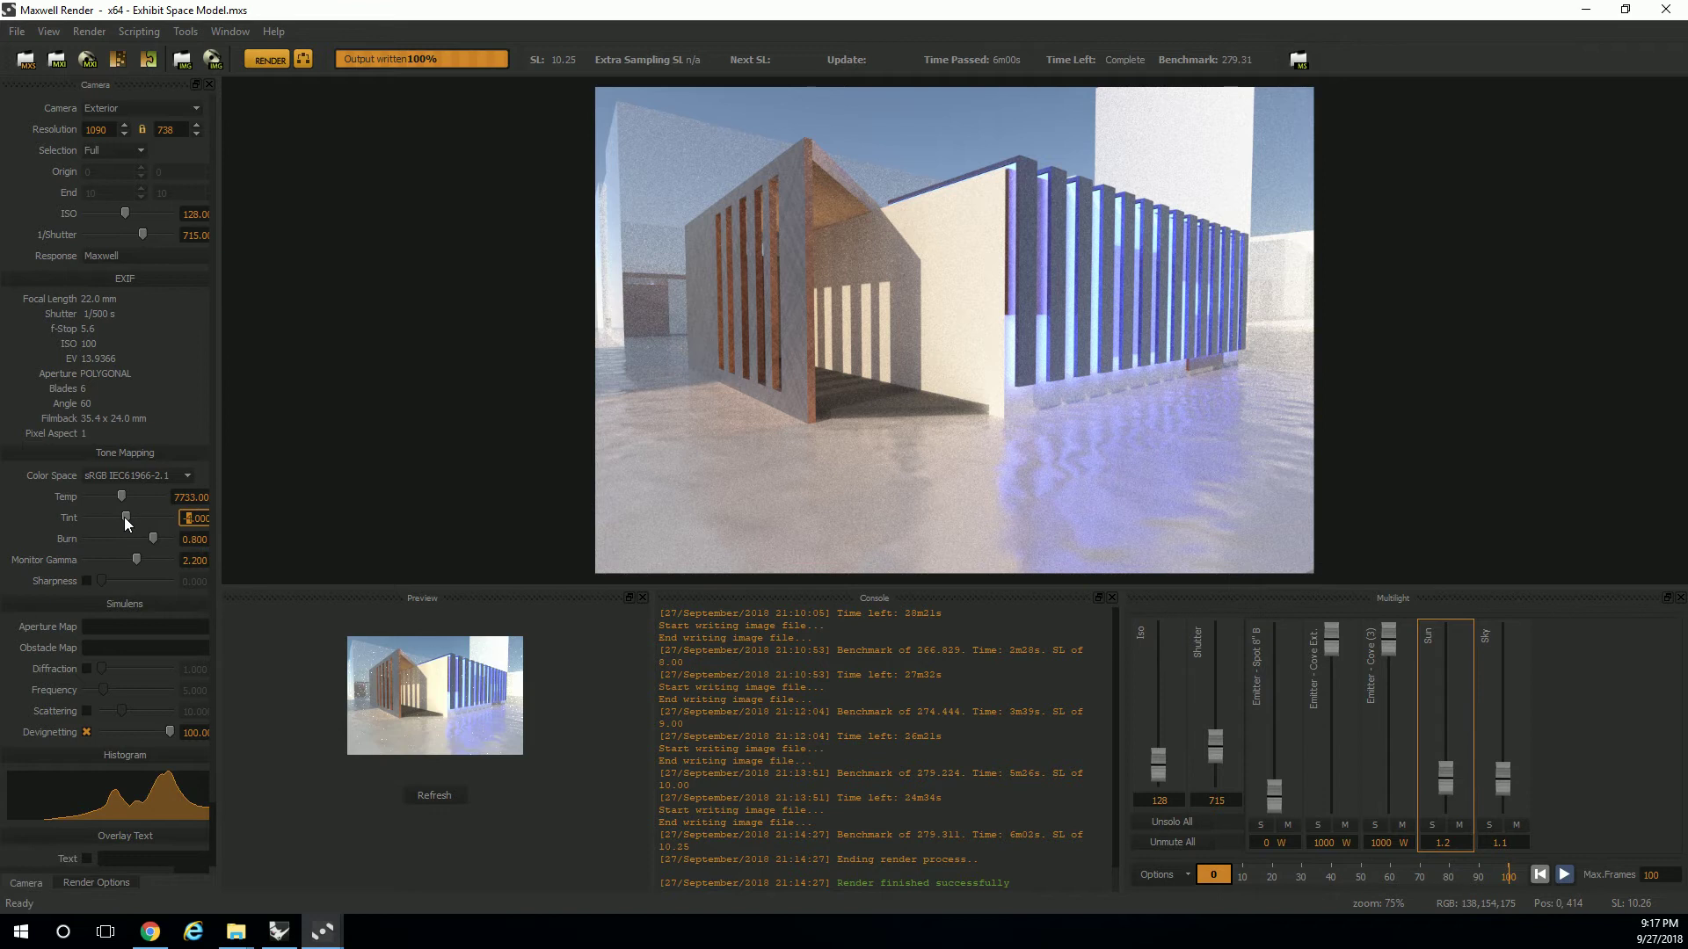
drag(125, 518, 128, 518)
drag(130, 518, 135, 520)
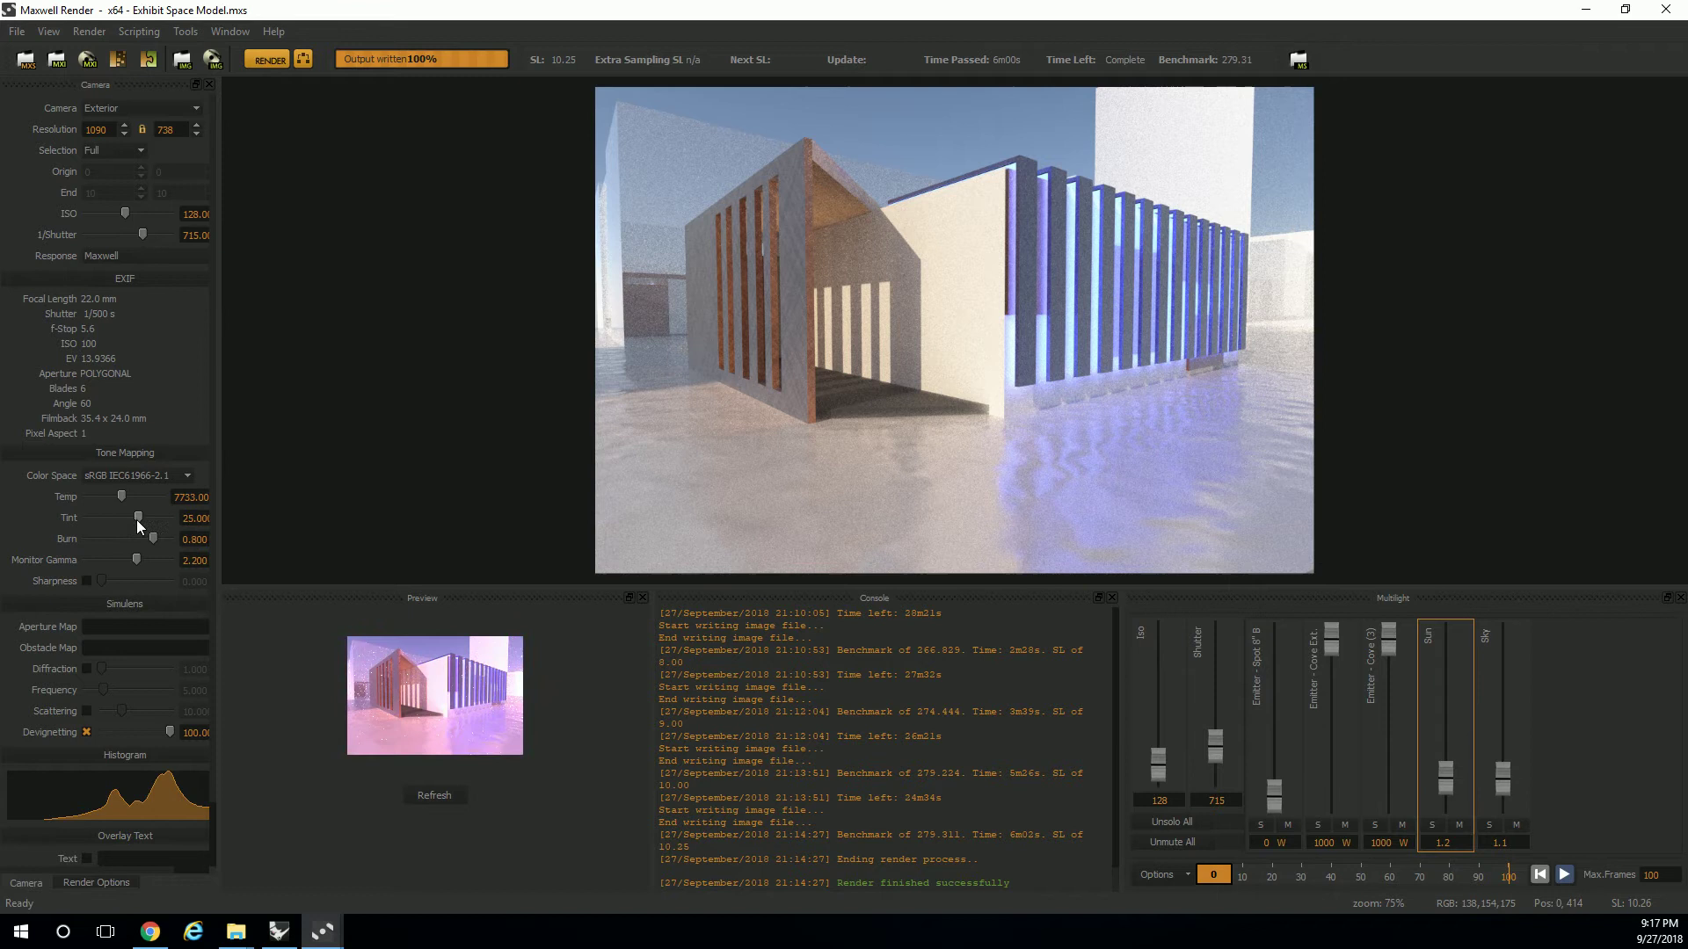
click(186, 518)
text(0)
key(Return)
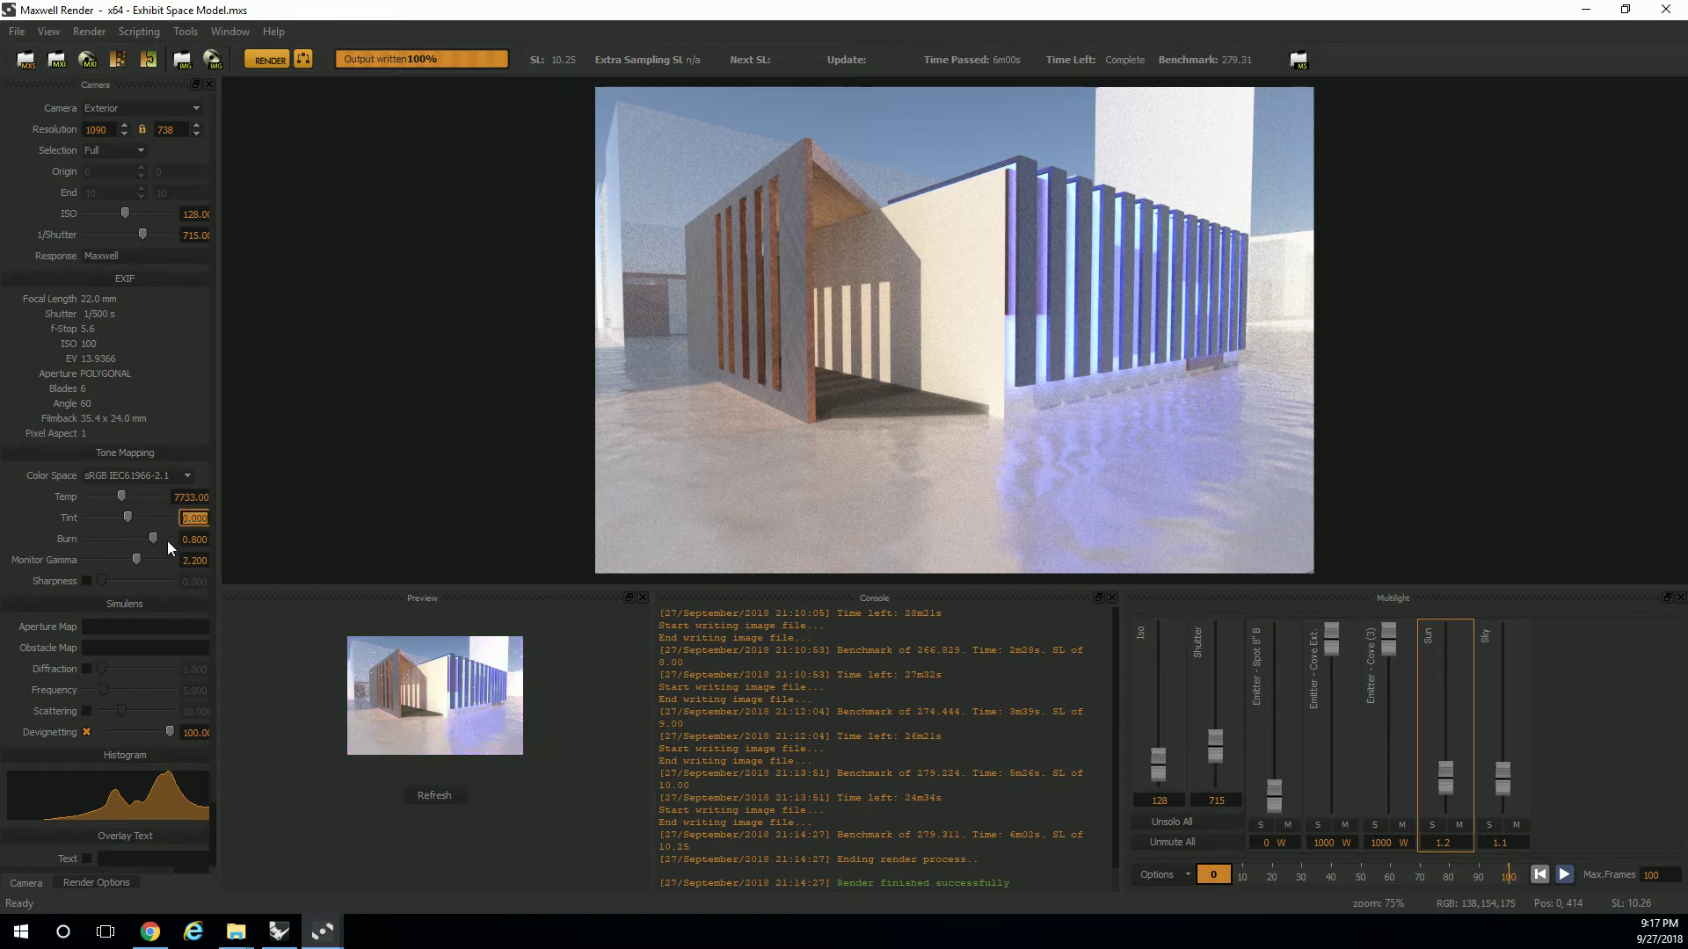
click(33, 521)
Step: Lower the colour temperature to 6998 and refresh the render
scroll(116, 494, down, 1)
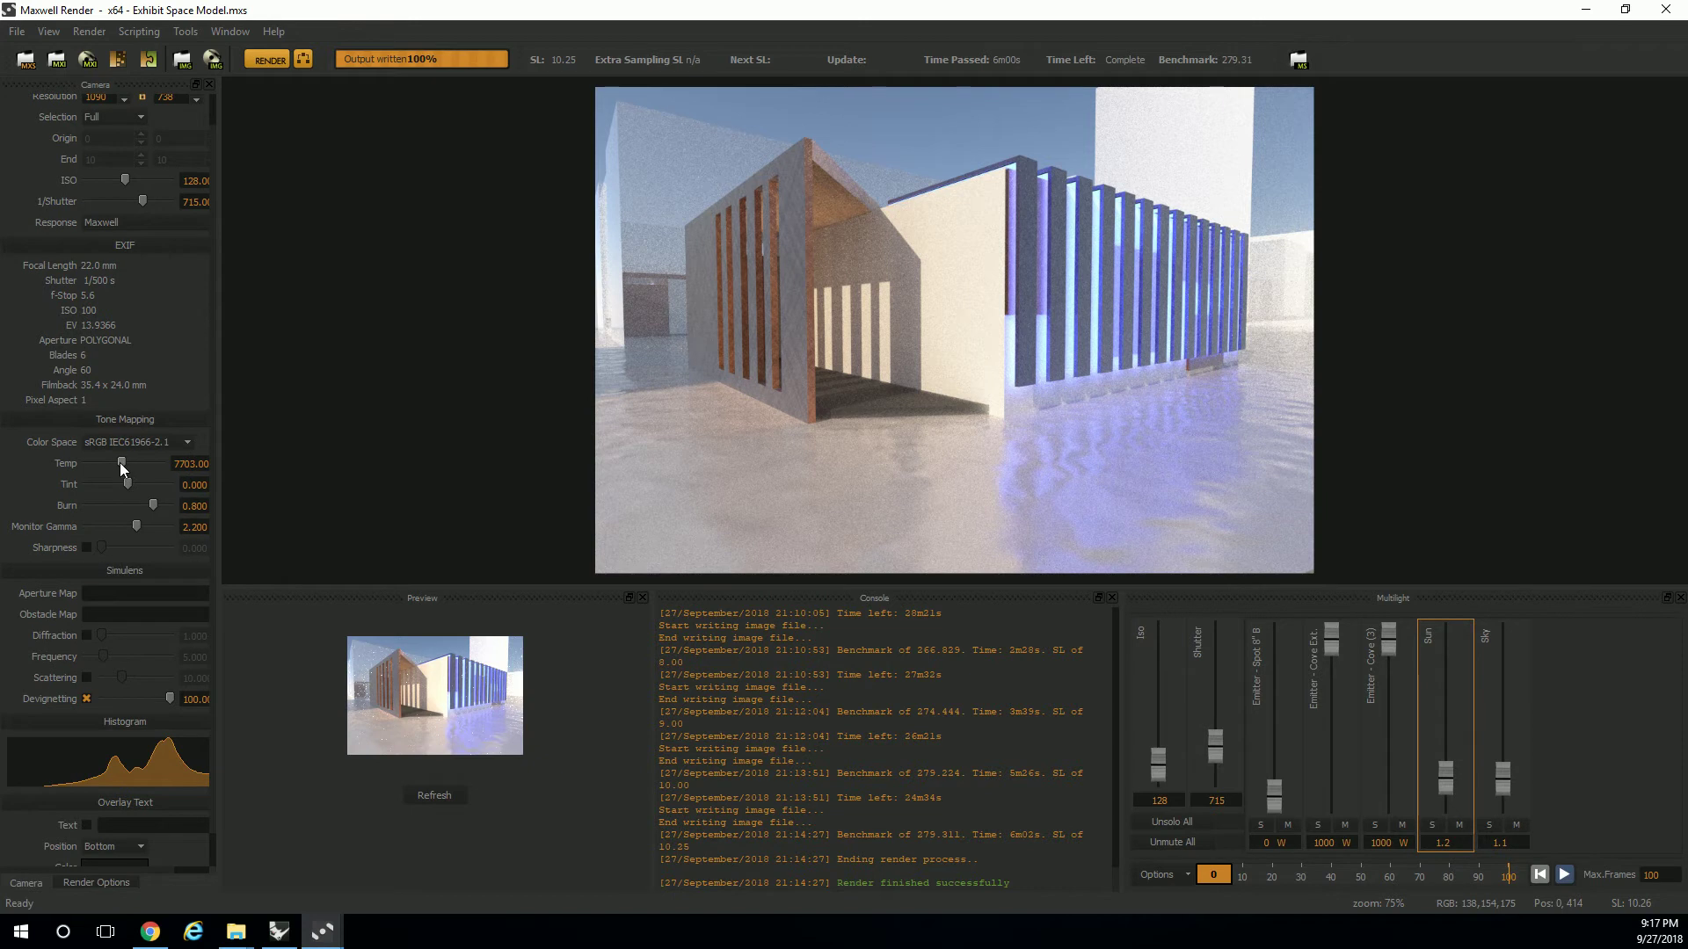
click(120, 462)
drag(117, 462, 116, 462)
click(456, 798)
Step: Refresh the render with burn set to 1.000
click(449, 796)
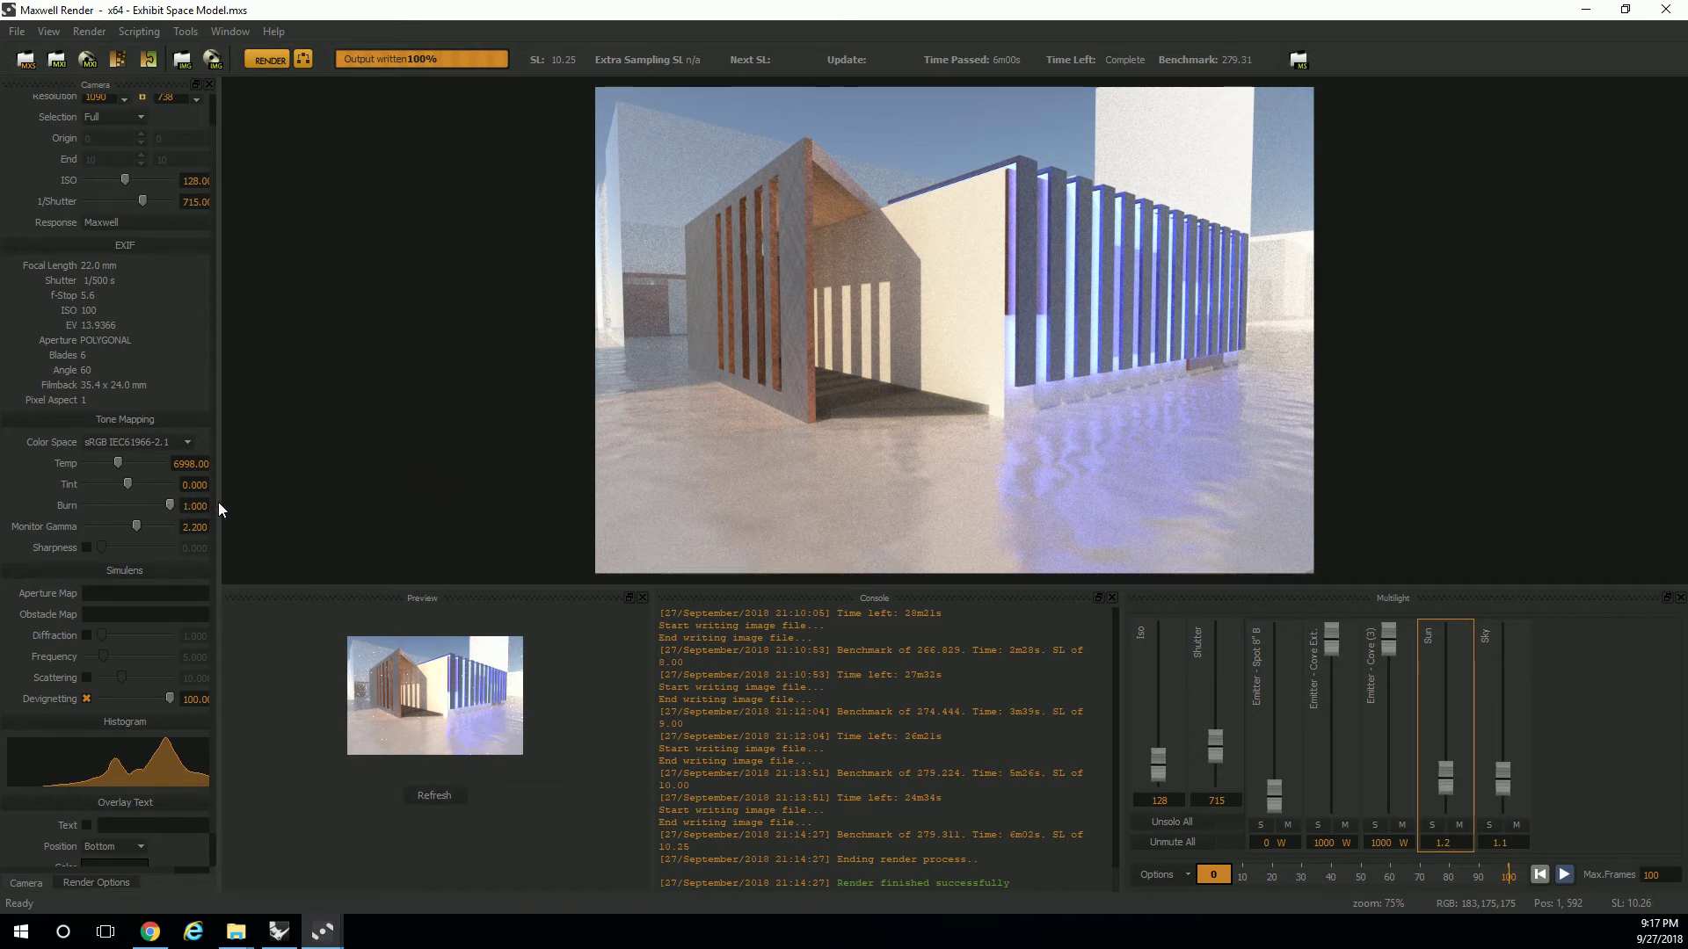
click(440, 797)
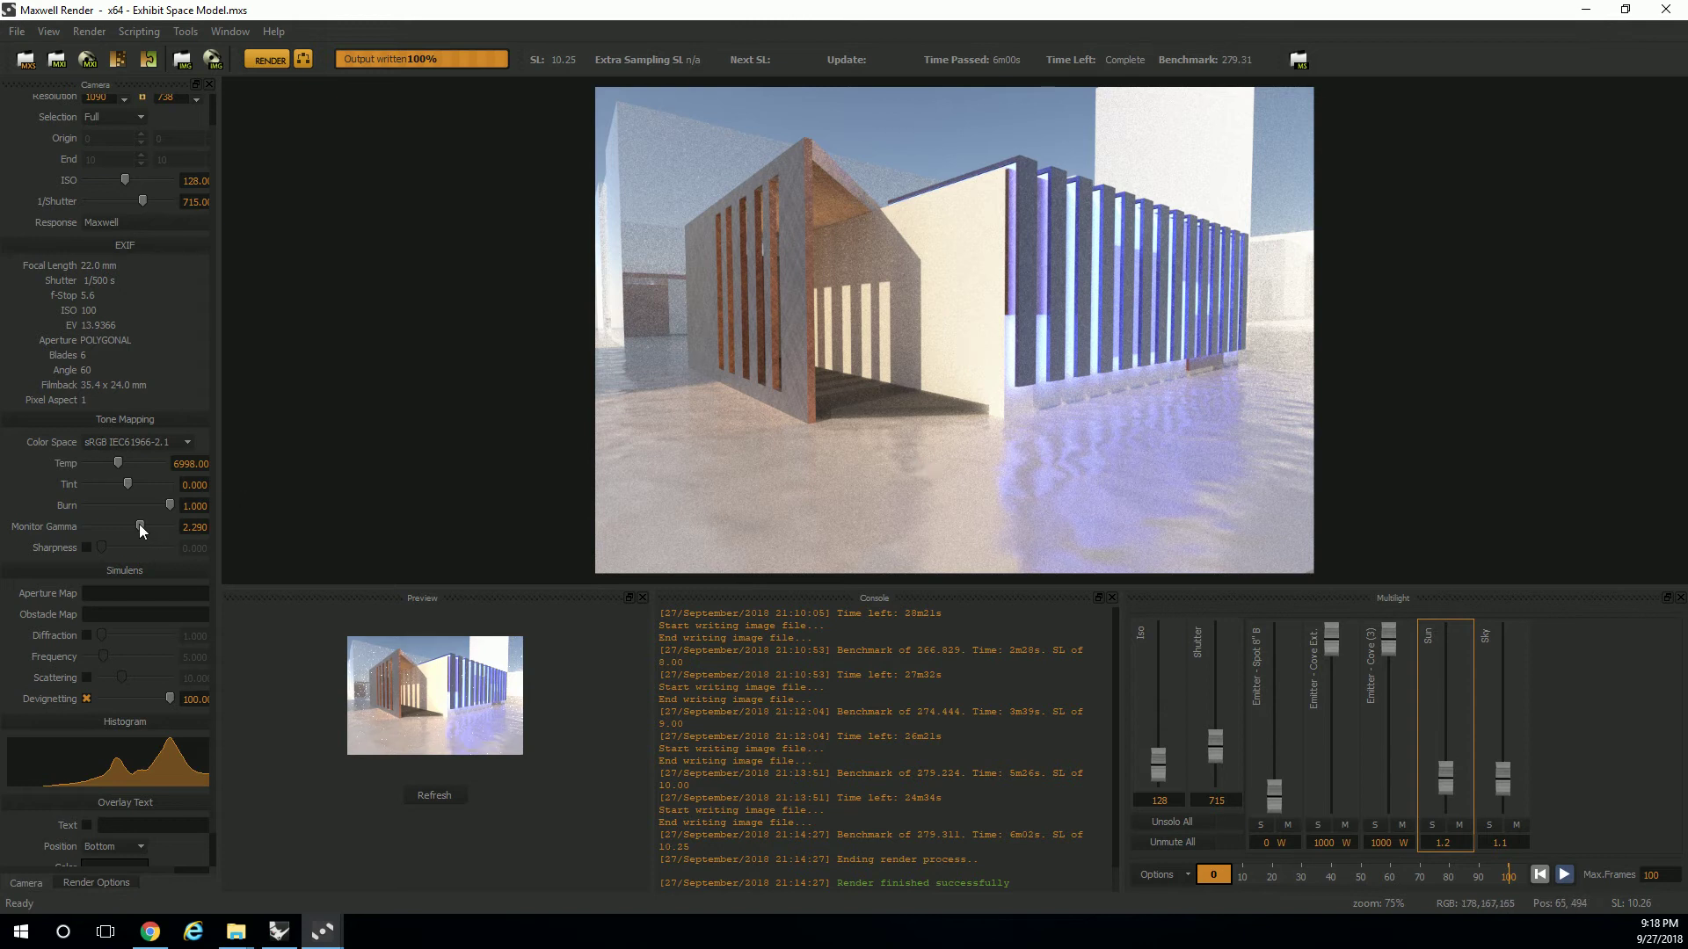
Step: Compare monitor gamma at 3.000, 1.630, 1.000 and 2.060, finishing at 1.600 with the render refreshed
drag(144, 524, 125, 539)
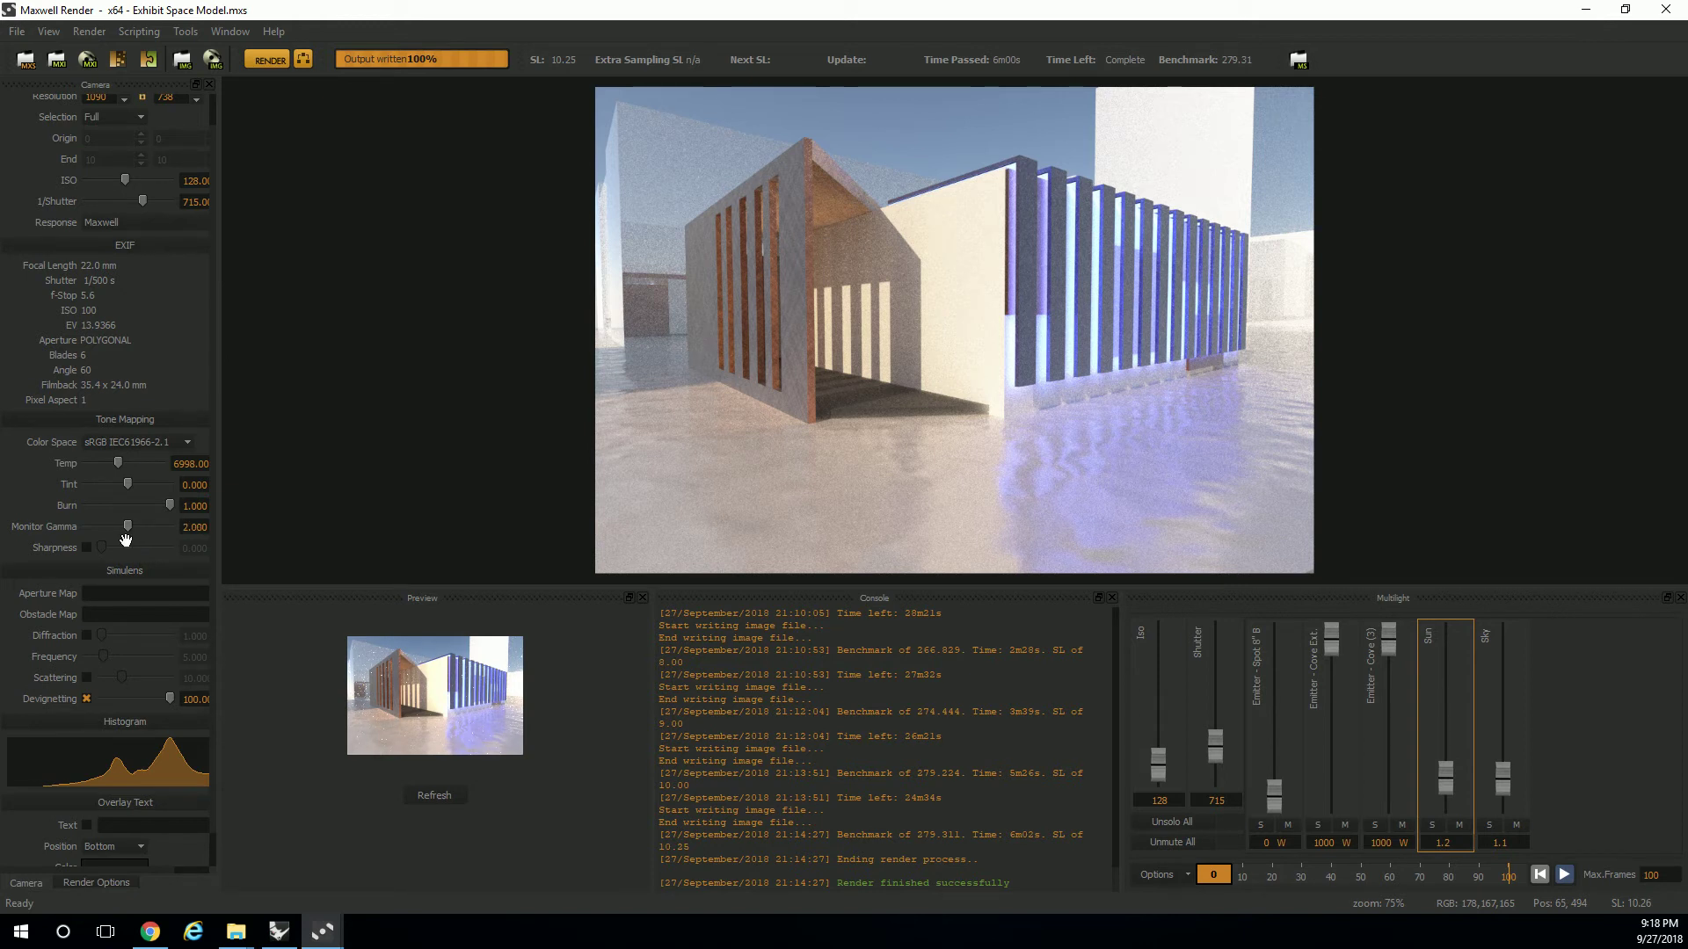
drag(125, 524, 180, 530)
click(436, 795)
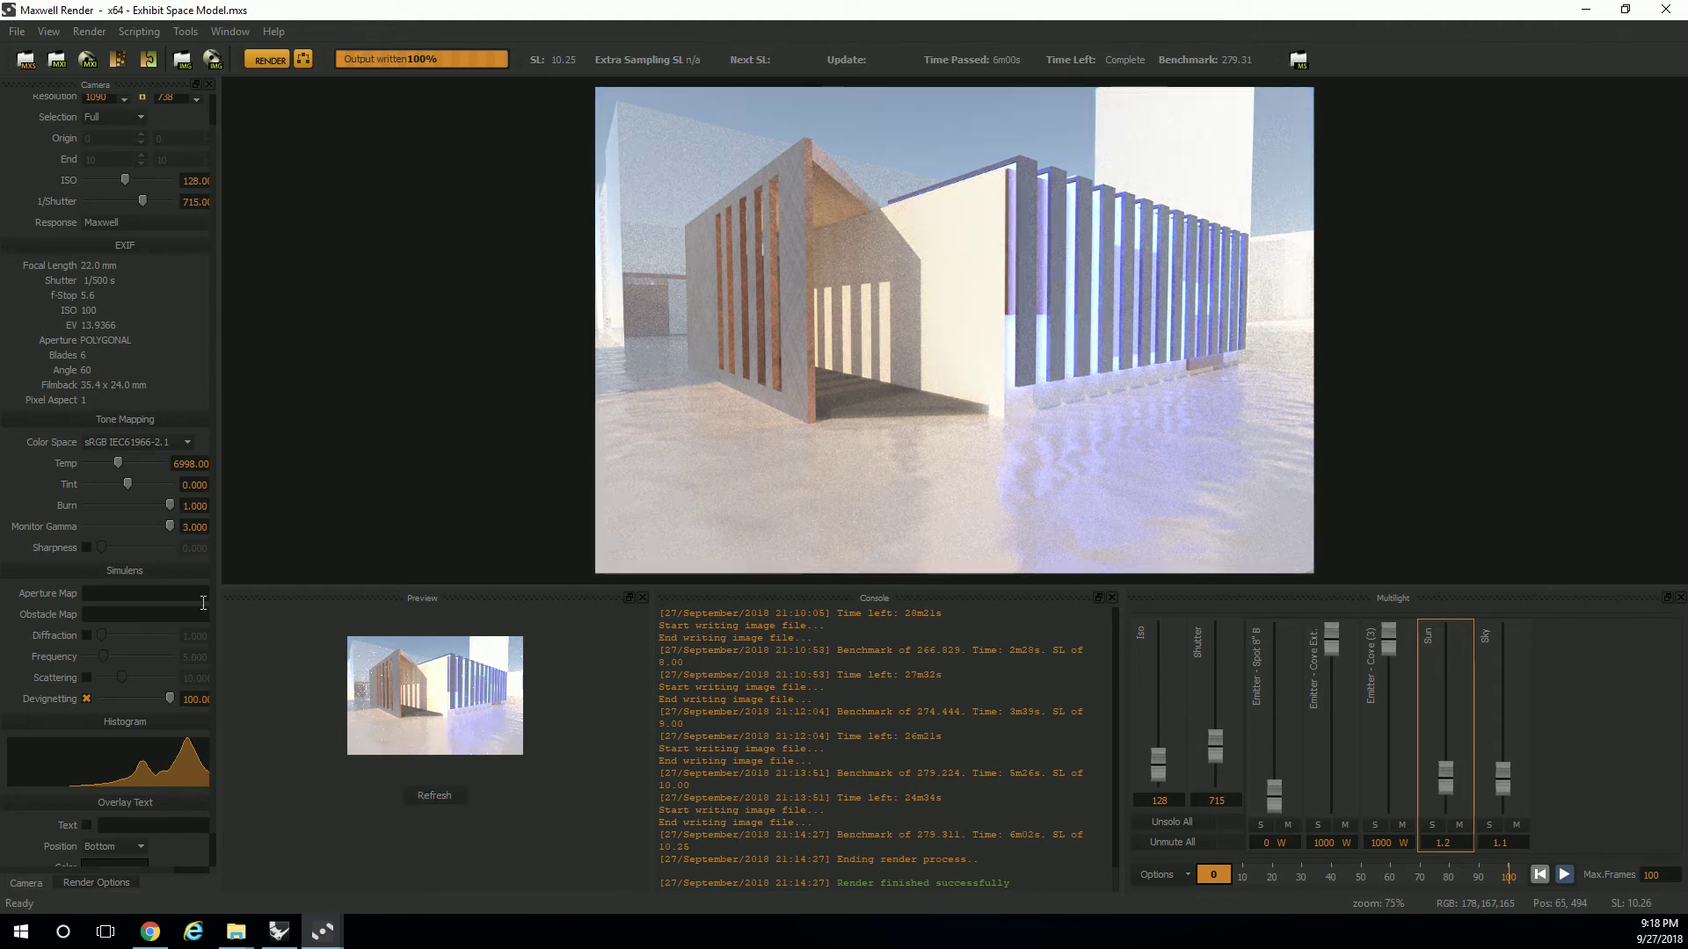
drag(167, 529, 112, 531)
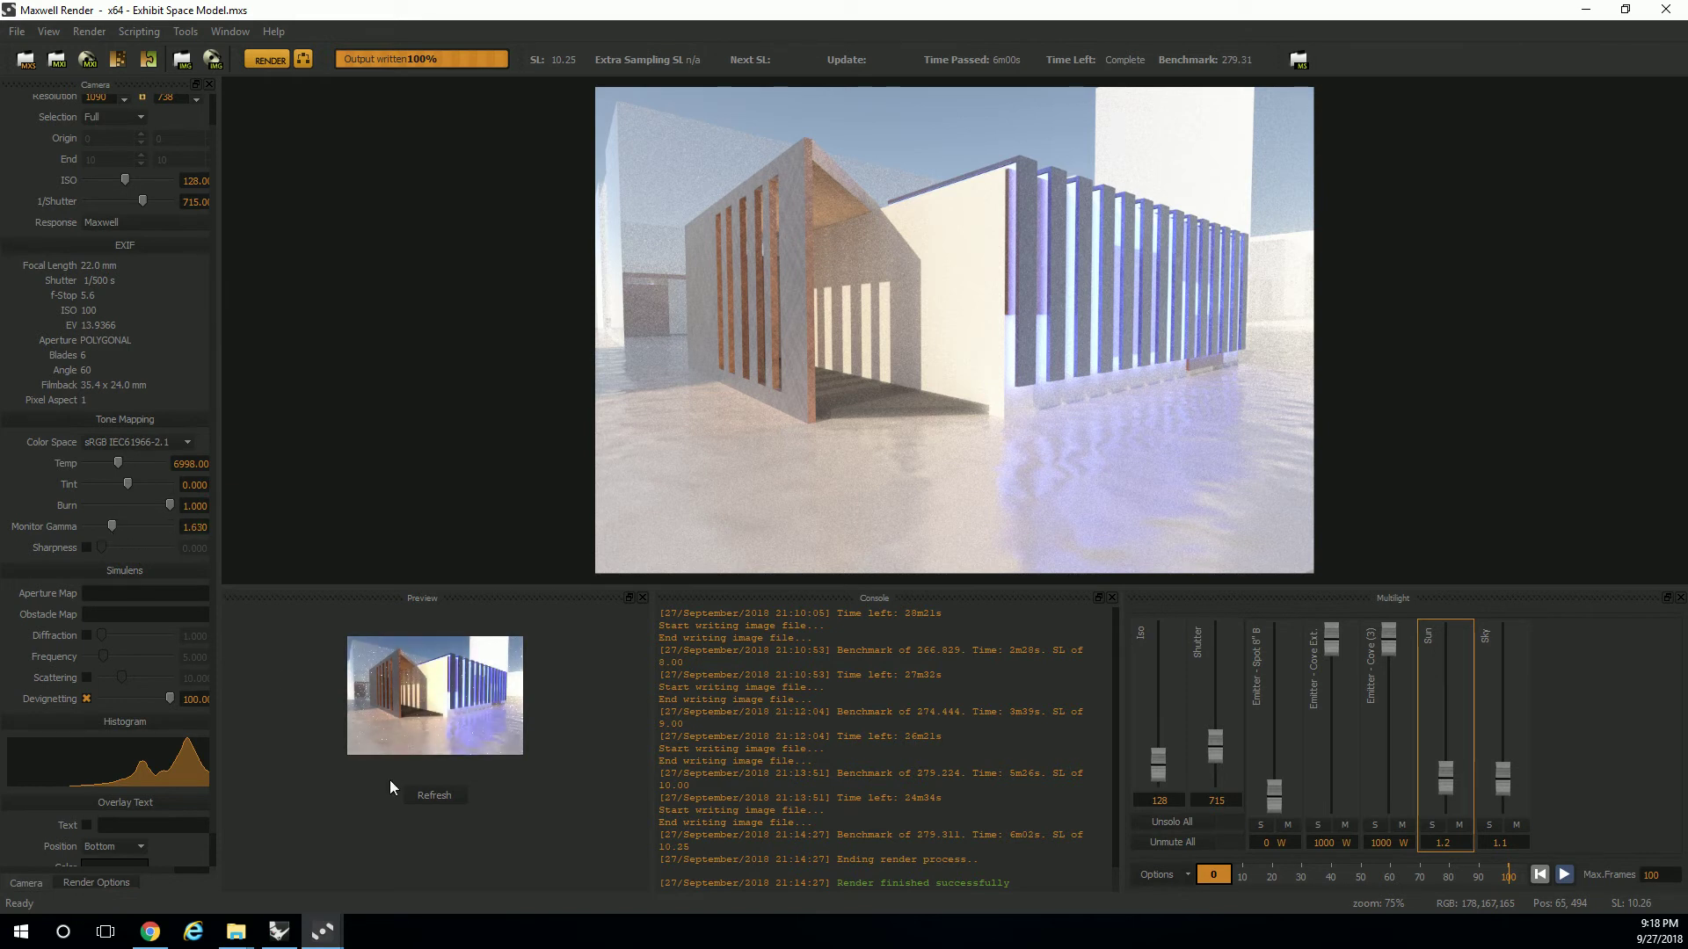
click(434, 795)
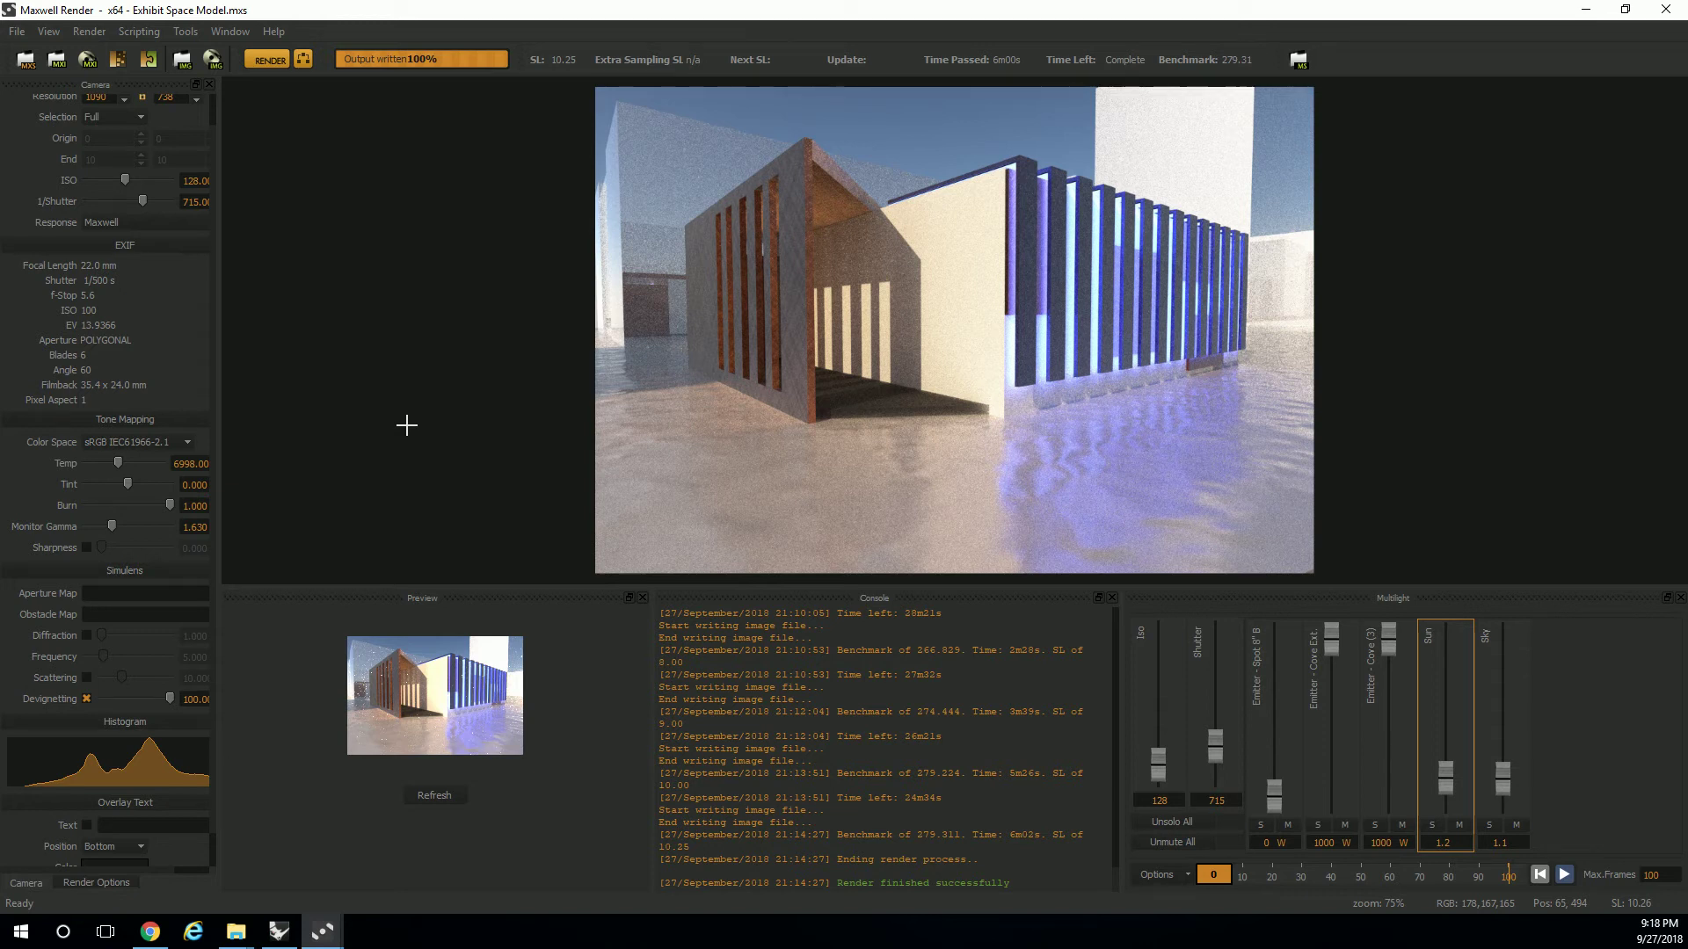
drag(102, 526, 72, 526)
click(430, 796)
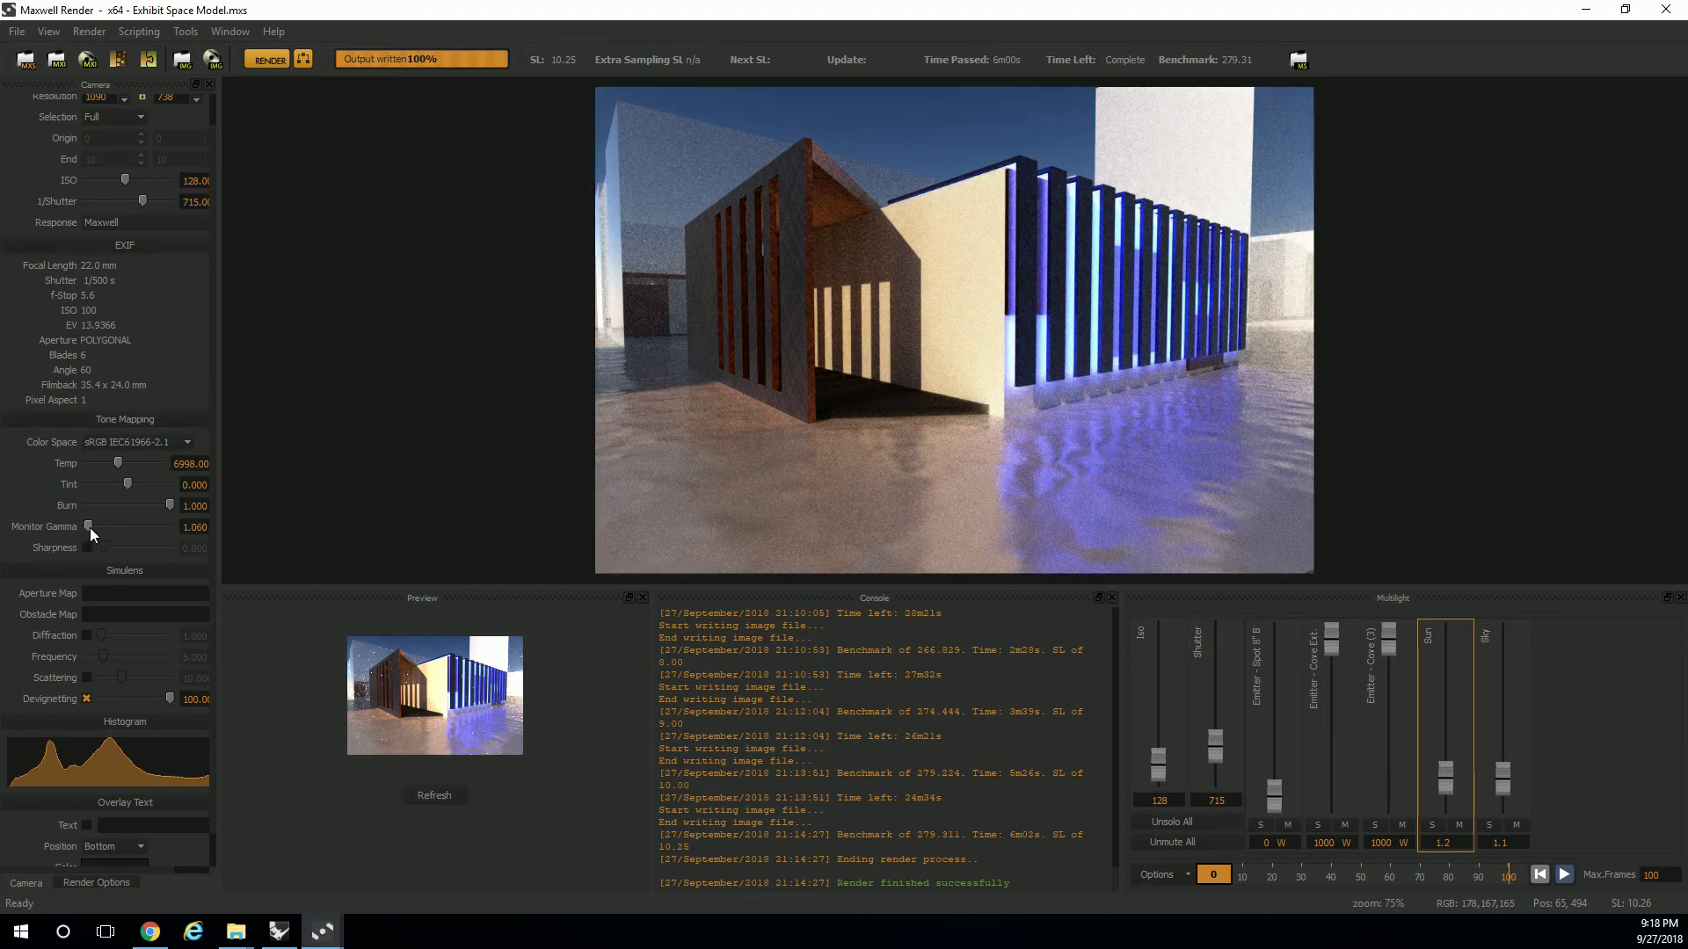
drag(89, 527, 131, 545)
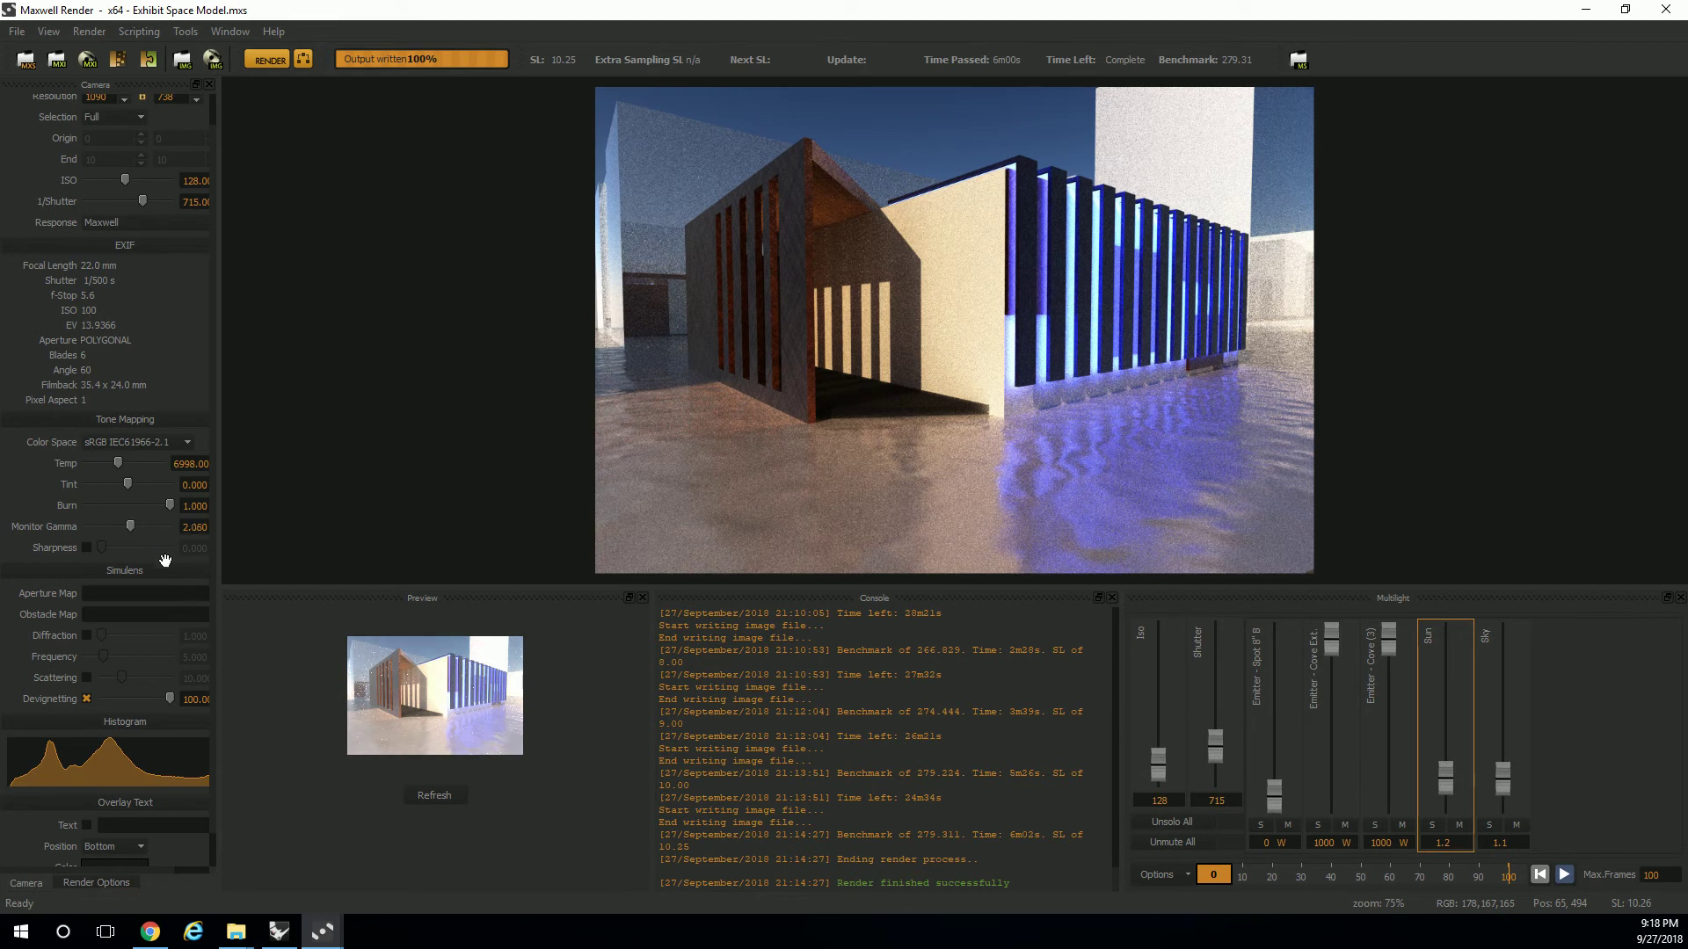
click(429, 795)
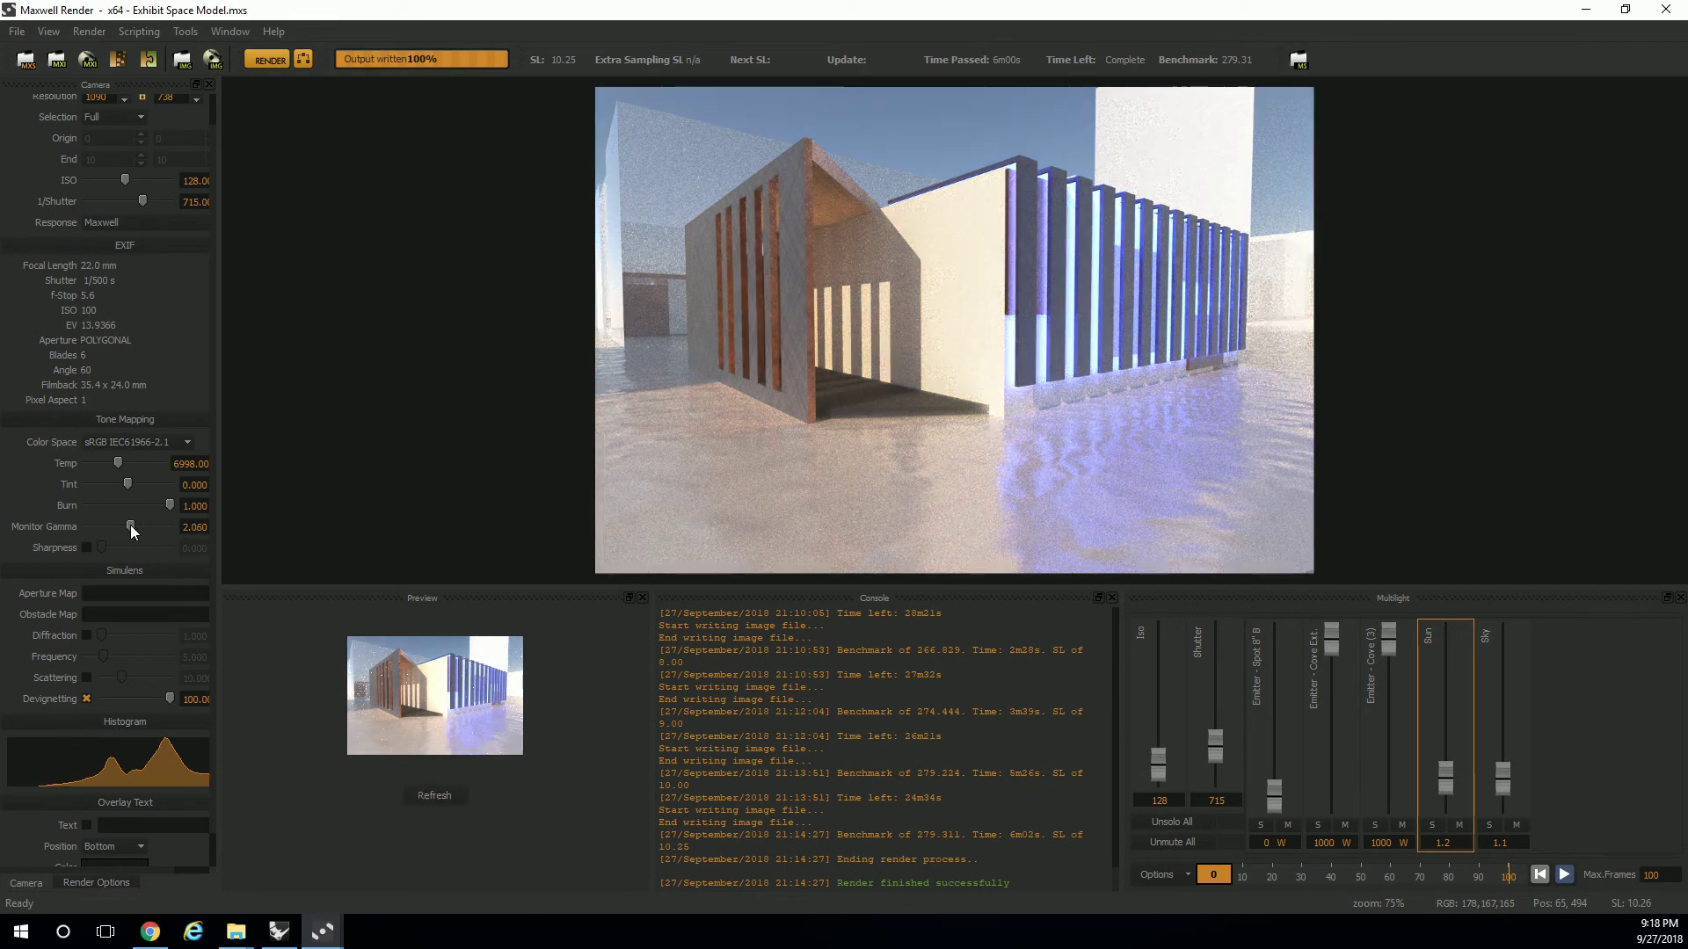
drag(130, 525, 112, 530)
click(438, 795)
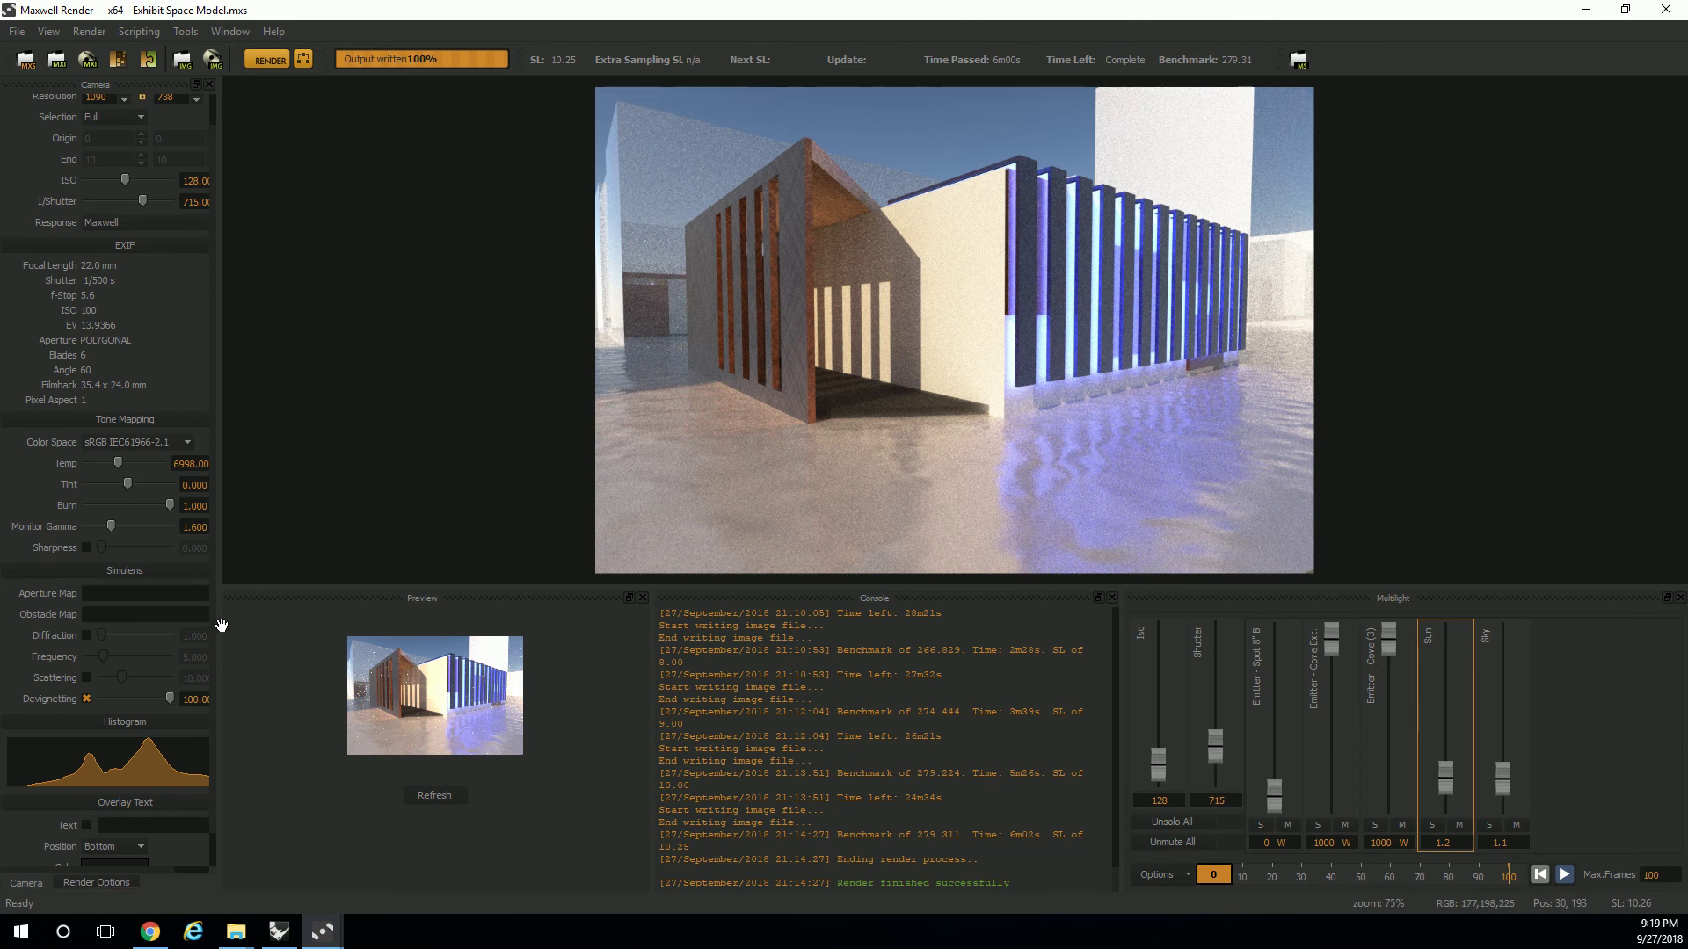
click(92, 883)
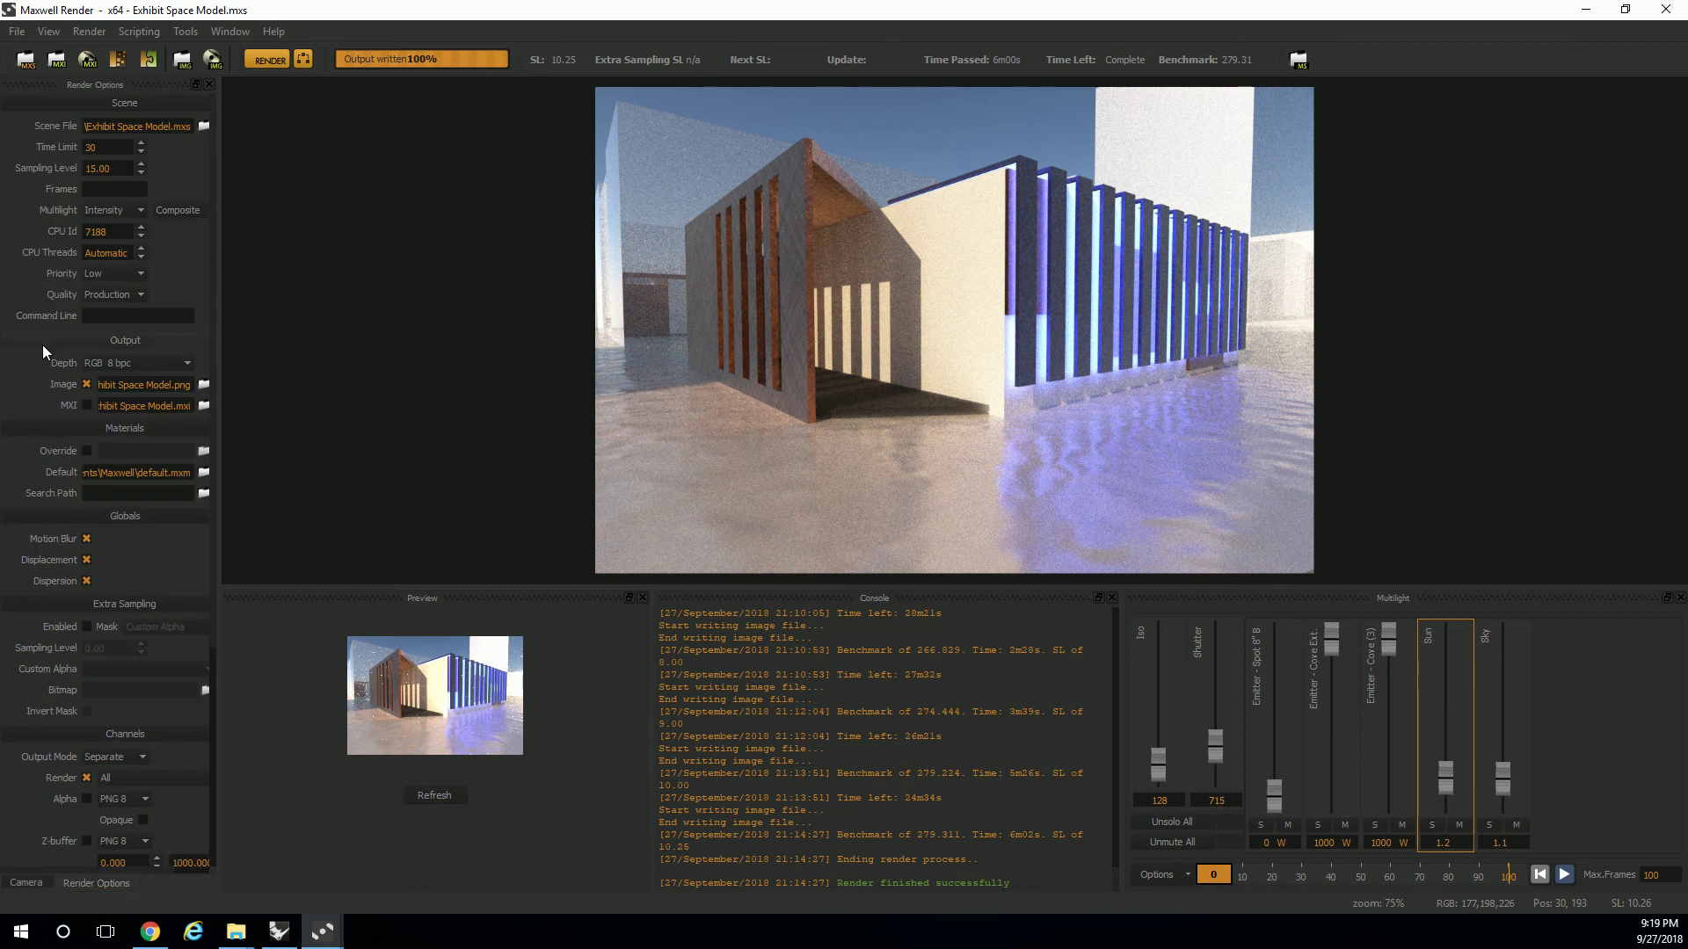
scroll(27, 396, down, 4)
scroll(27, 400, down, 2)
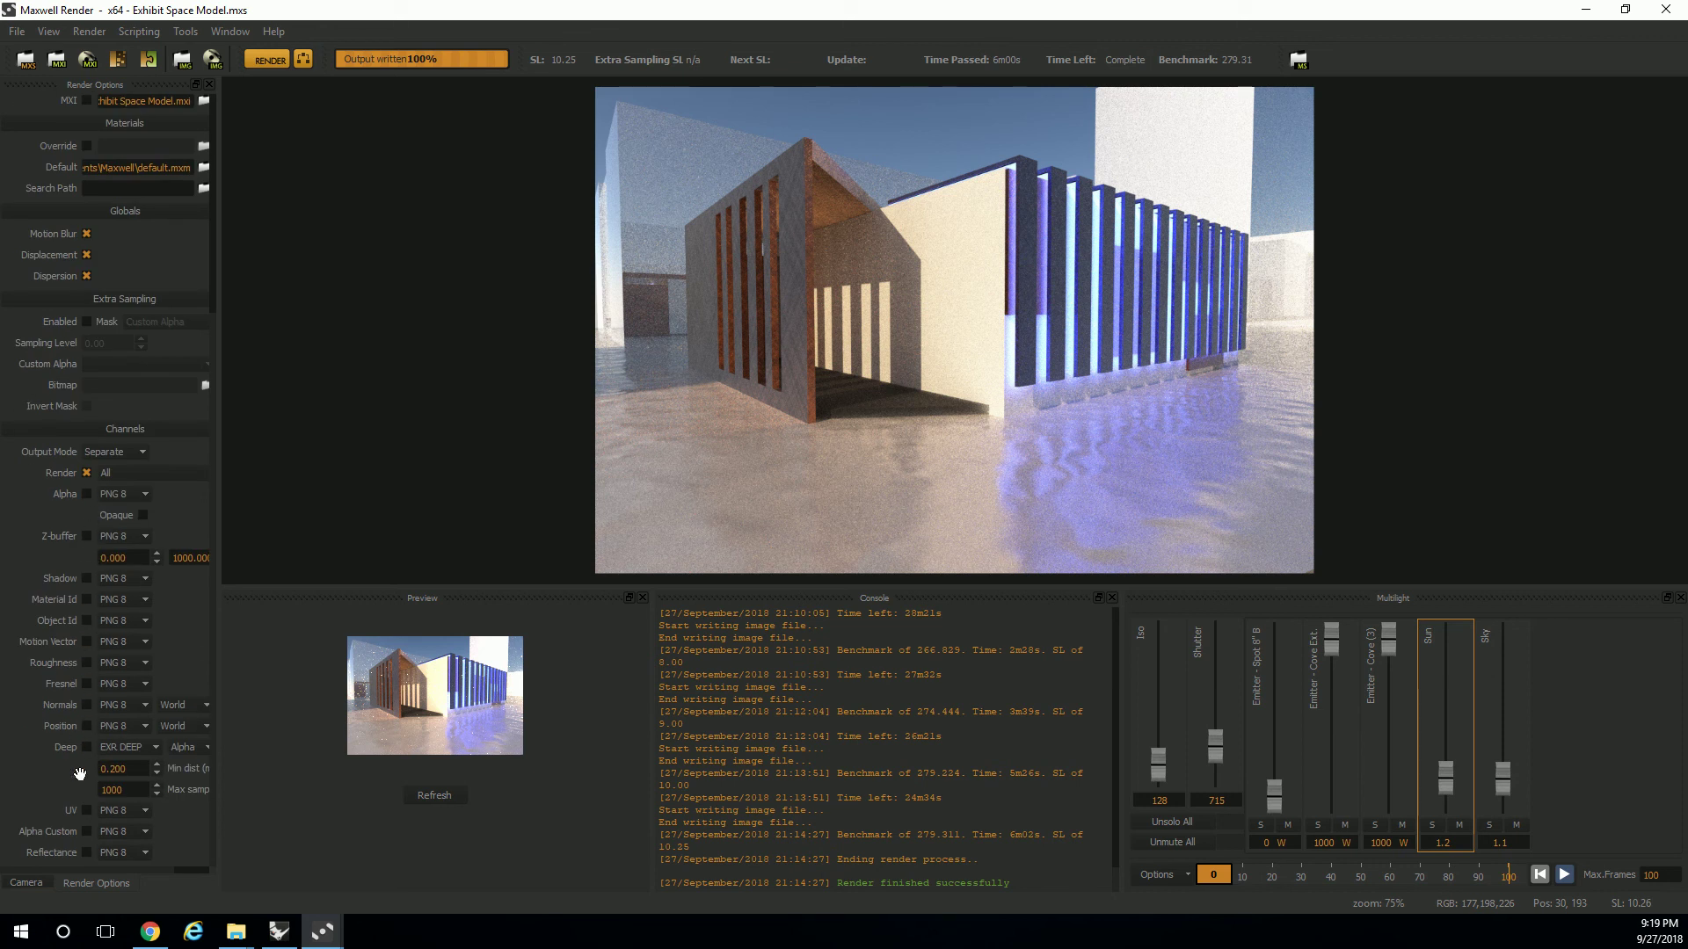
click(26, 882)
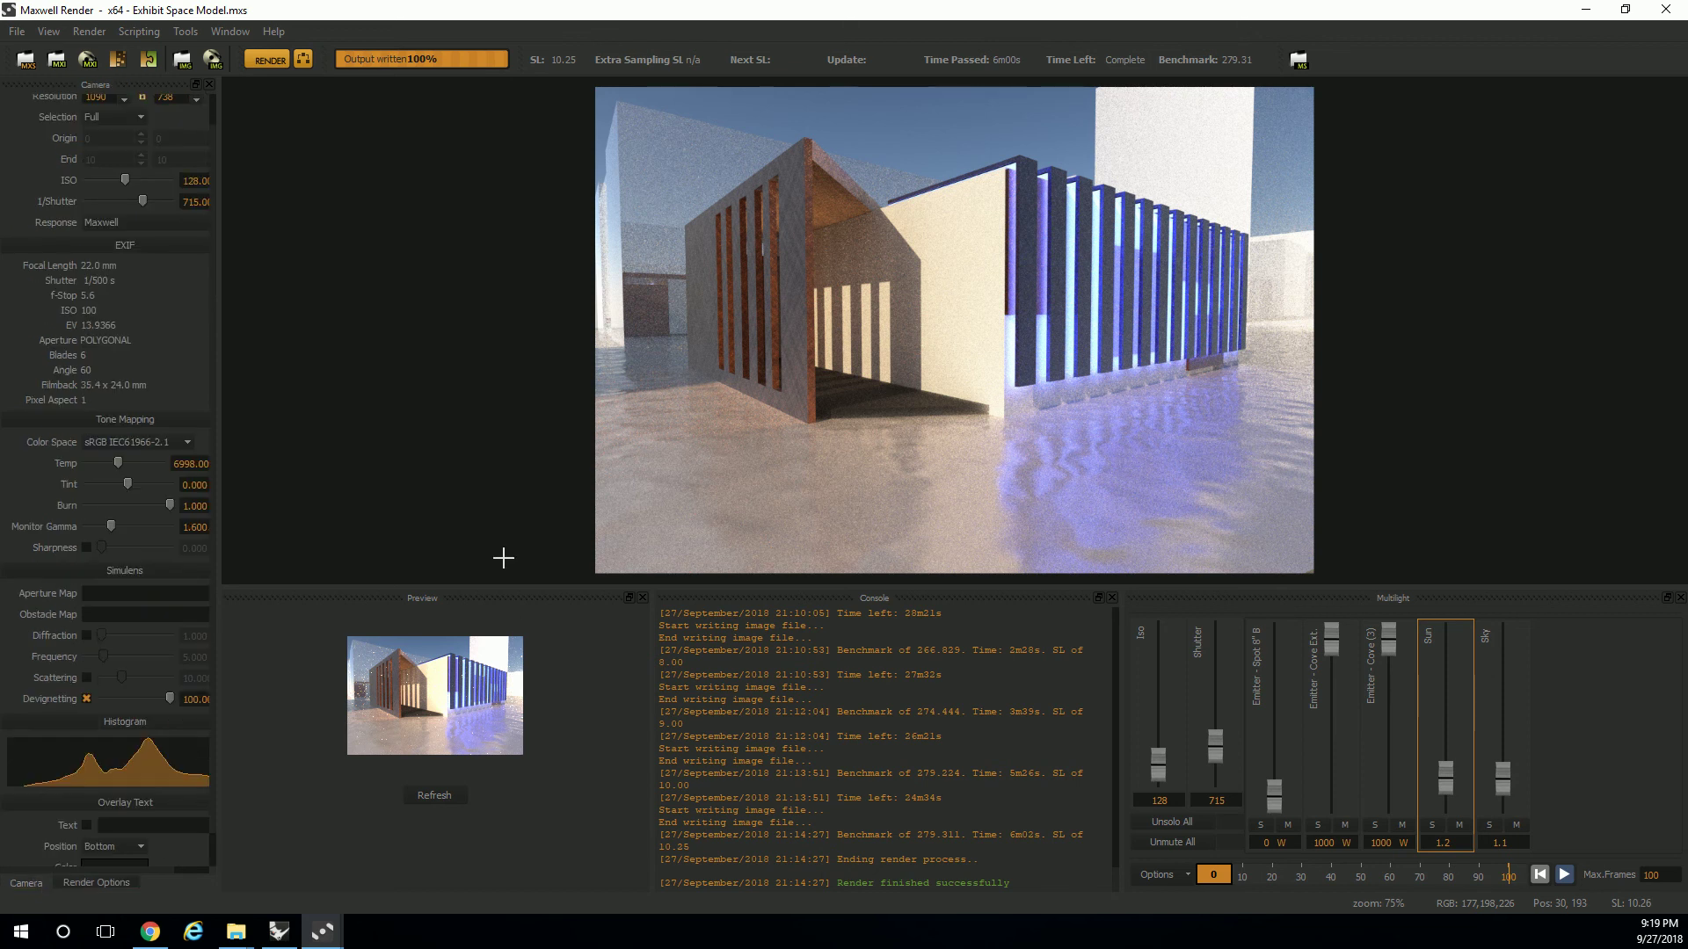